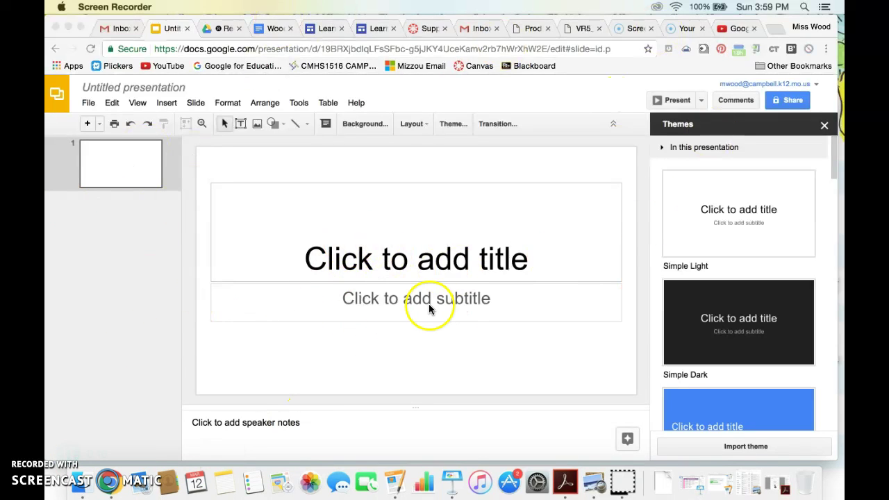
# Rename the untitled presentation as Homework
pyautogui.click(170, 91)
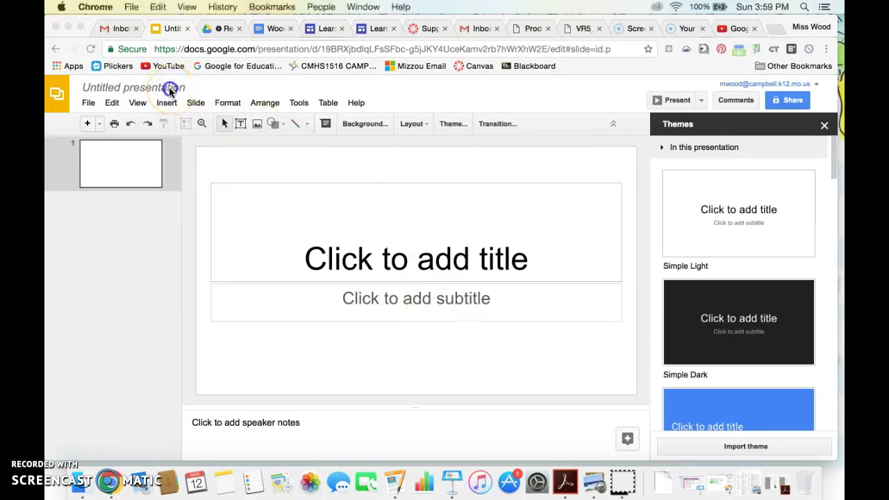
pyautogui.click(170, 89)
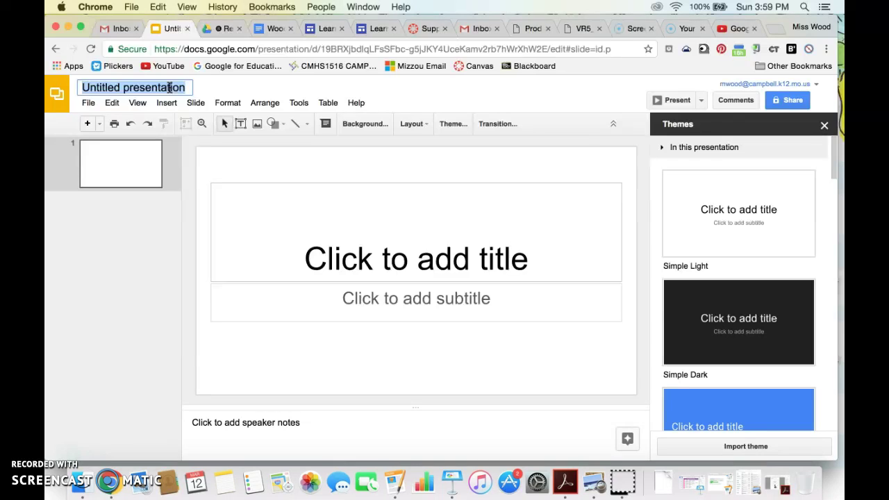
pyautogui.write('HOme')
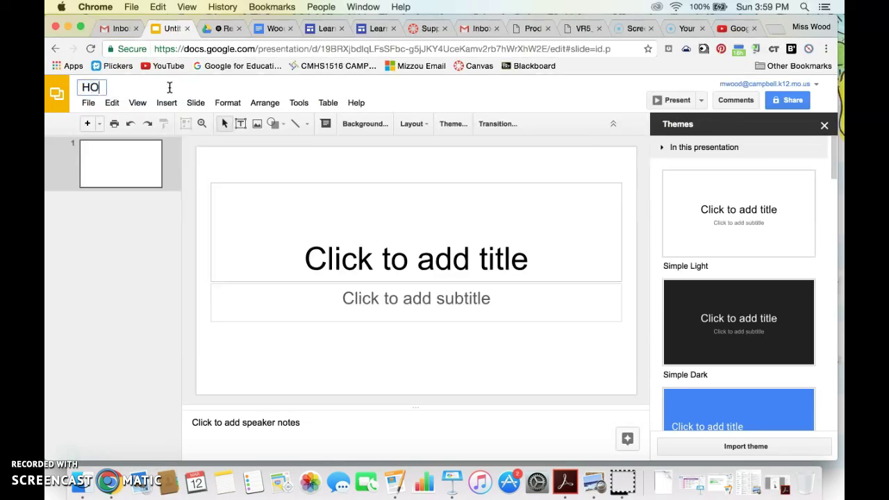
pyautogui.press('BackSpace')
pyautogui.press('BackSpace')
pyautogui.press('BackSpace')
pyautogui.write('omework')
pyautogui.press('Return')
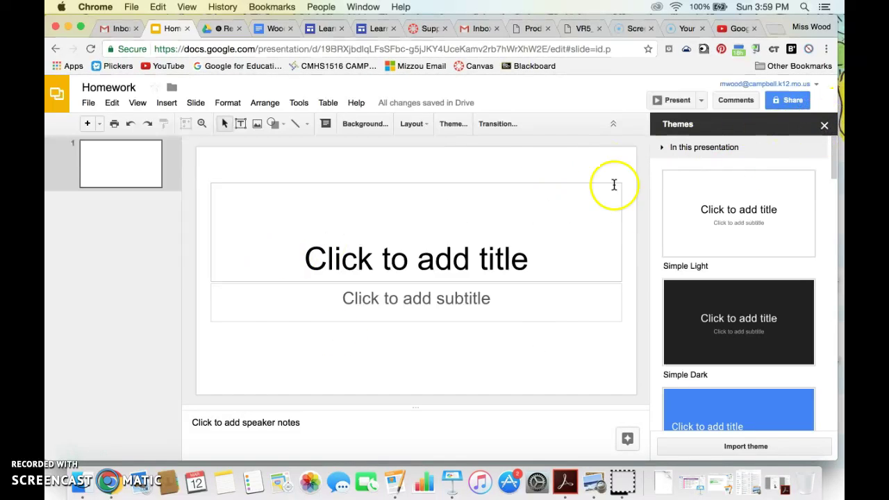
# Close the theme choices and delete the title and subtitle placeholders from the first slide
pyautogui.click(825, 126)
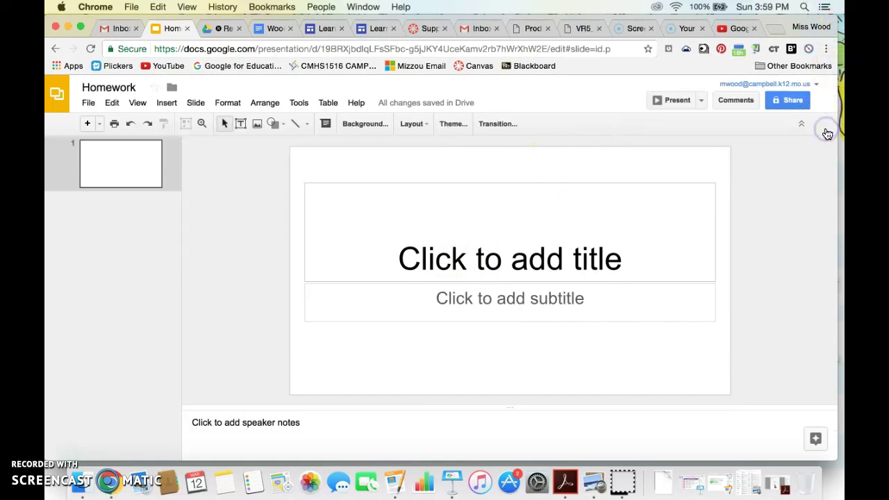
pyautogui.click(489, 184)
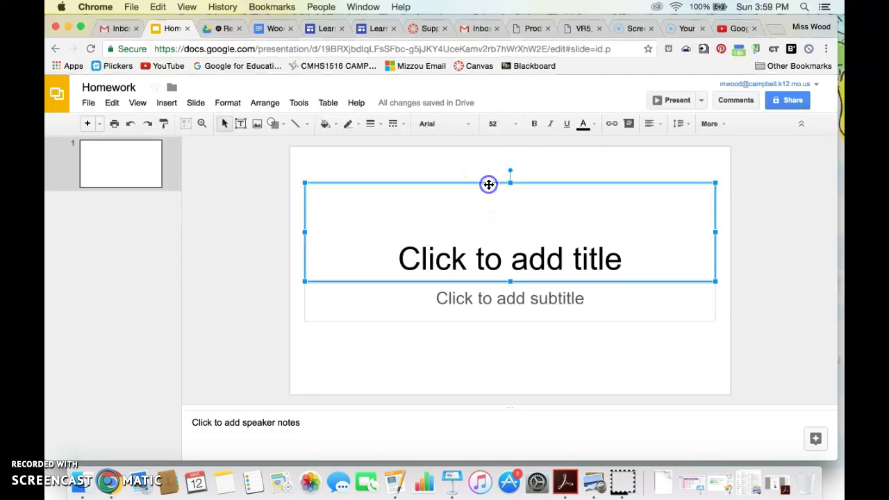
pyautogui.press('BackSpace')
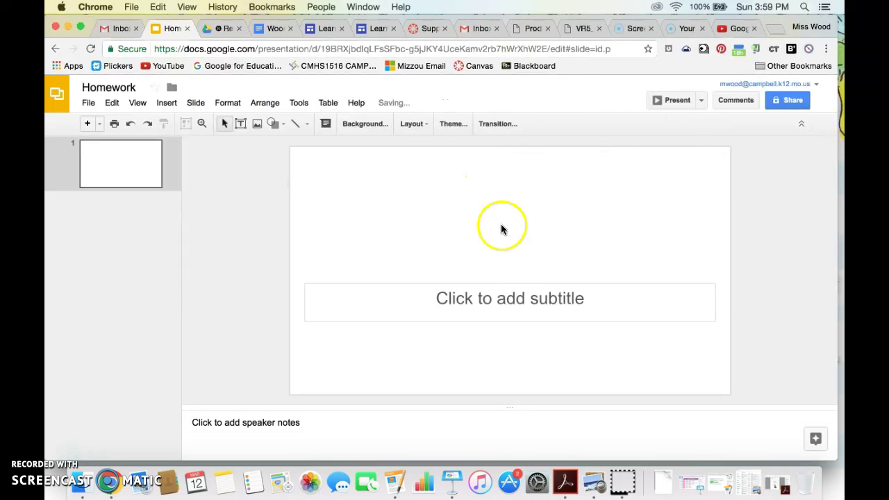
pyautogui.click(507, 283)
pyautogui.press('BackSpace')
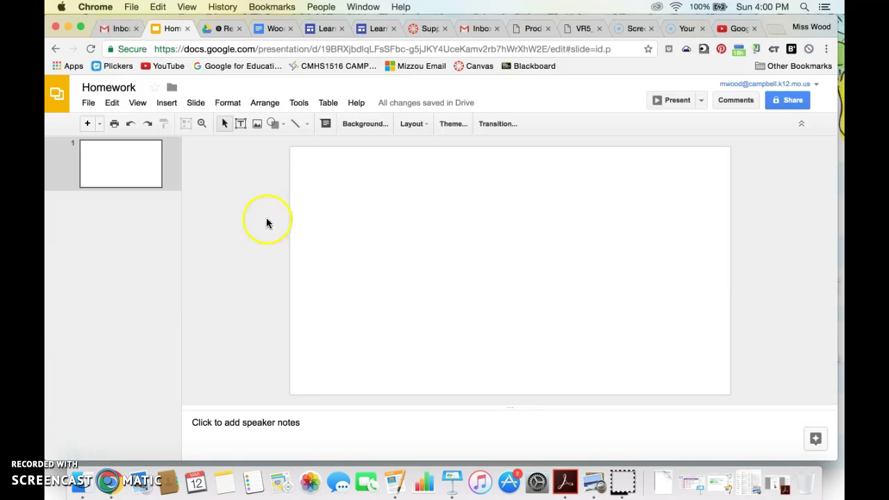
# Open the page setup and switch the slide size from a preset to Custom
pyautogui.click(90, 104)
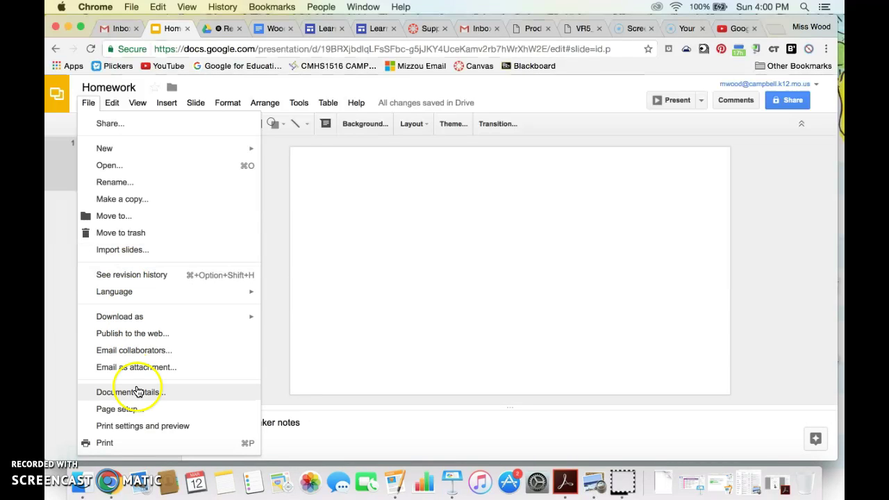
pyautogui.click(139, 414)
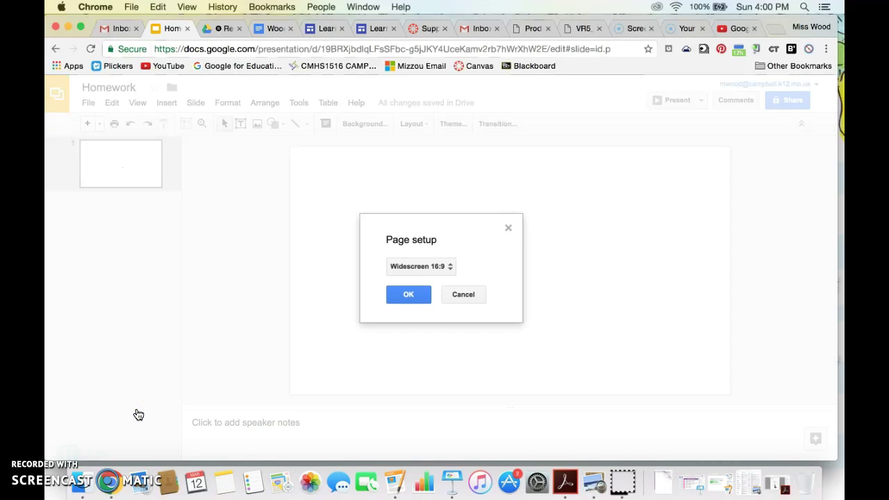
pyautogui.click(431, 268)
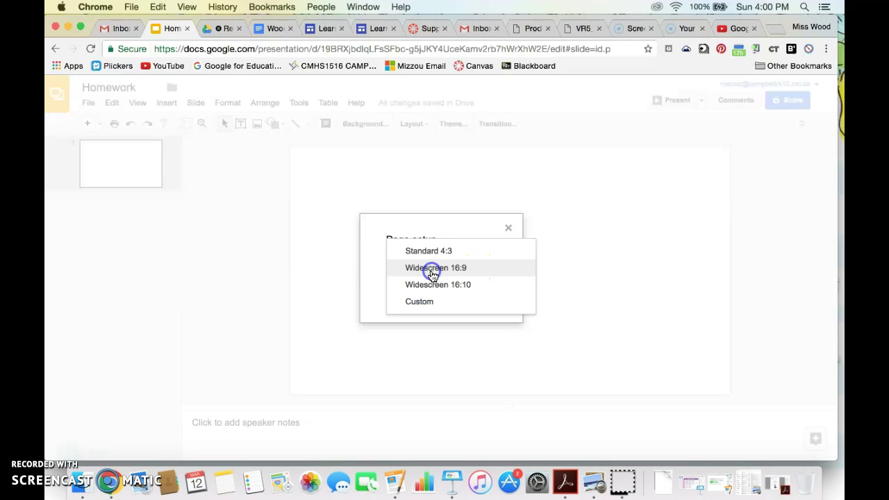
pyautogui.click(435, 252)
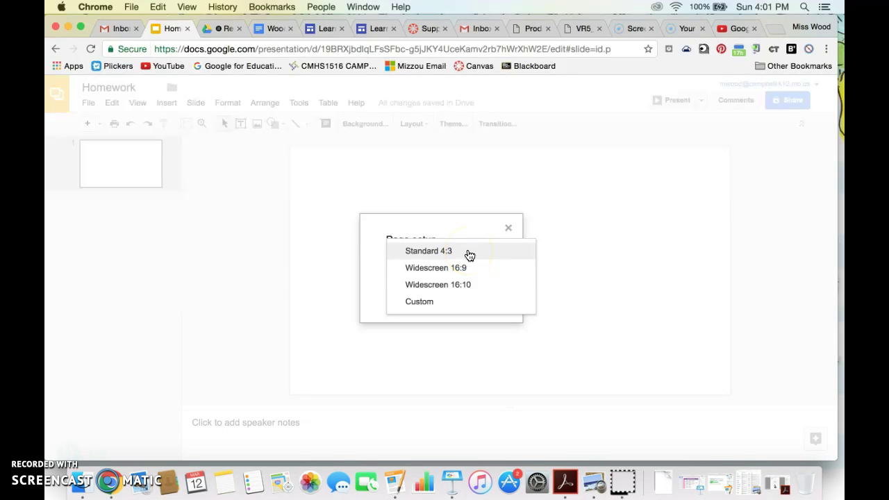
pyautogui.click(469, 304)
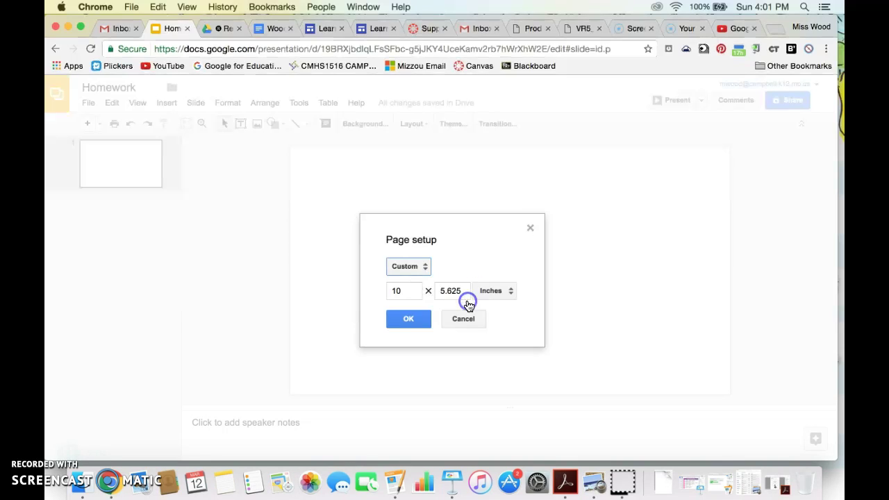
# Set the custom page size to 8.5 by 11 inches and apply it to the presentation
pyautogui.click(412, 286)
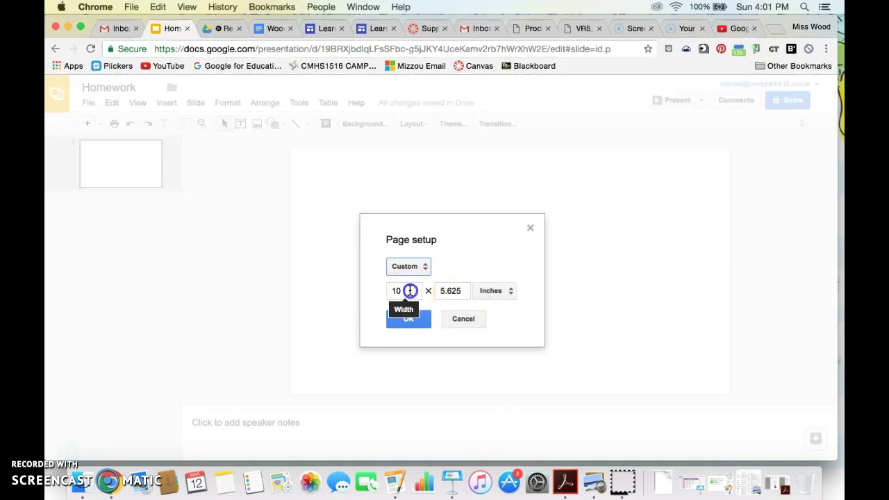
pyautogui.moveTo(411, 290); pyautogui.dragTo(374, 291)
pyautogui.write('8')
pyautogui.press('Tab')
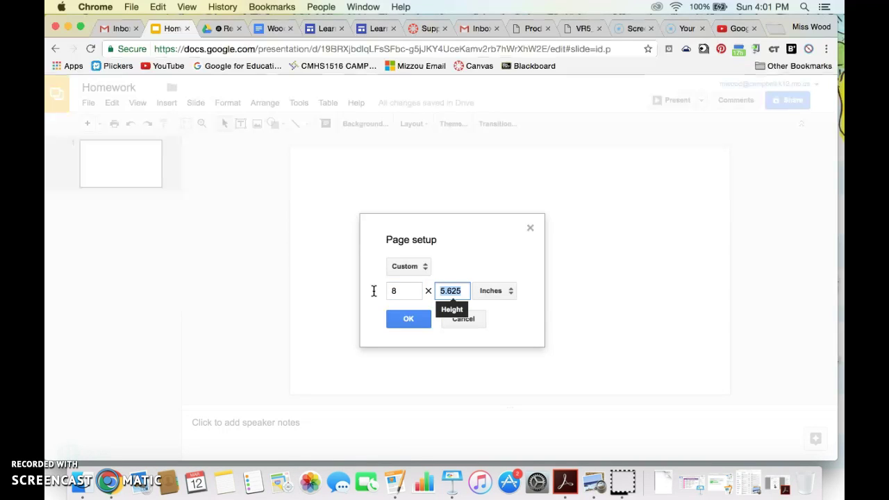
pyautogui.click(403, 292)
pyautogui.write('.5')
pyautogui.press('Tab')
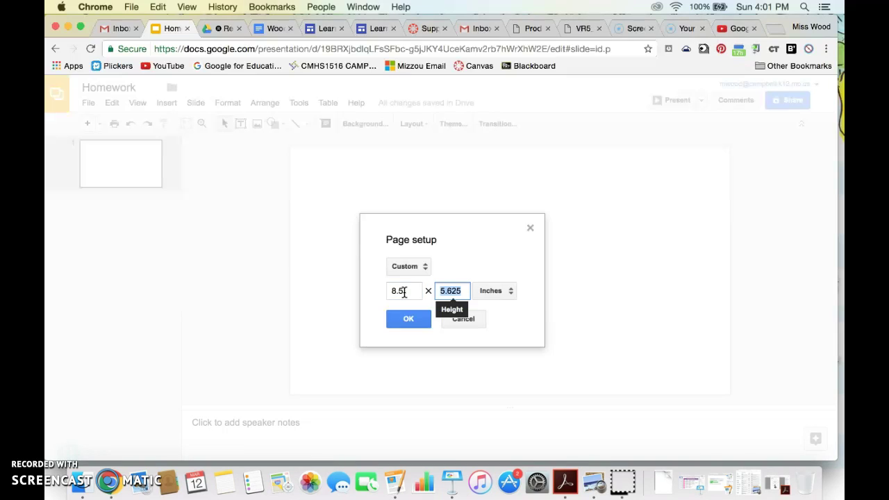
pyautogui.write('11')
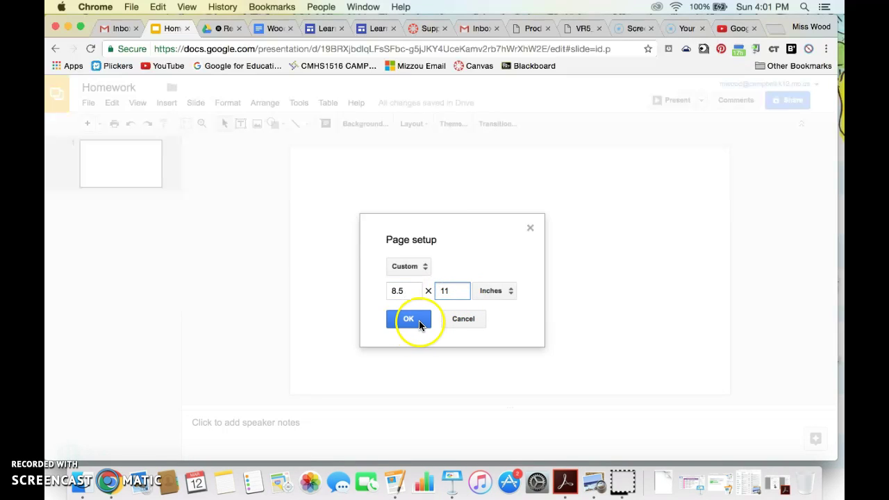
pyautogui.click(507, 293)
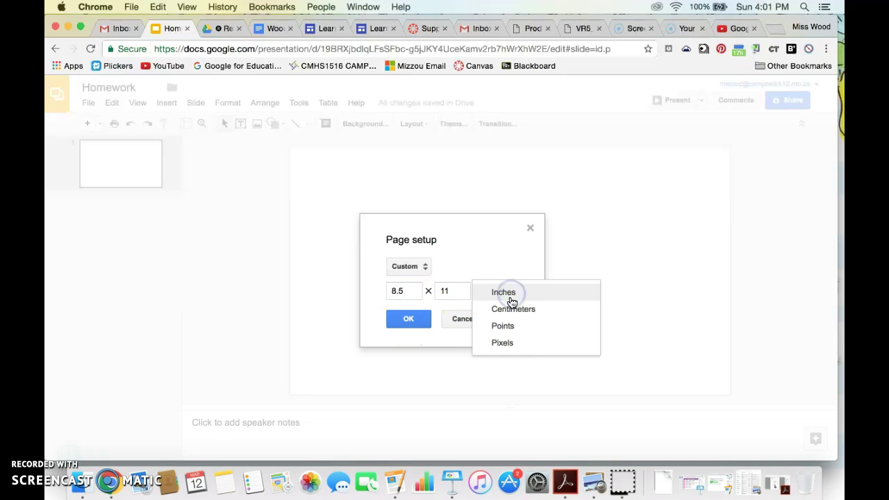
pyautogui.click(501, 262)
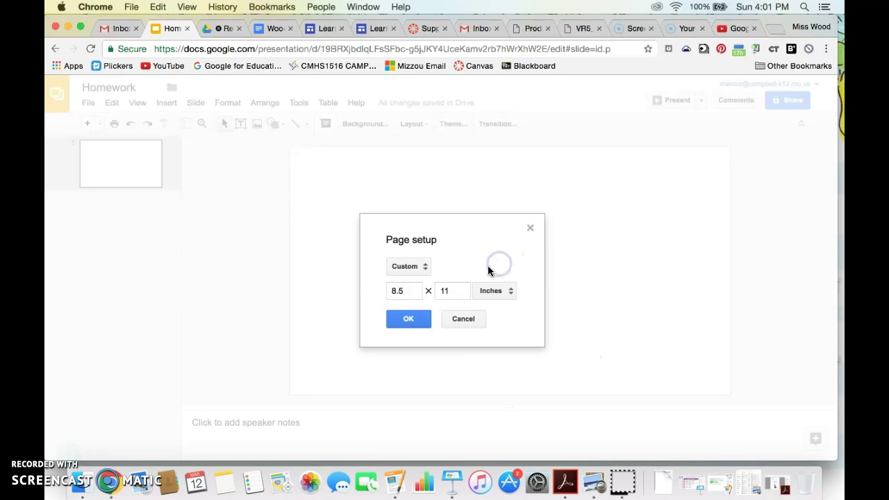
pyautogui.click(408, 320)
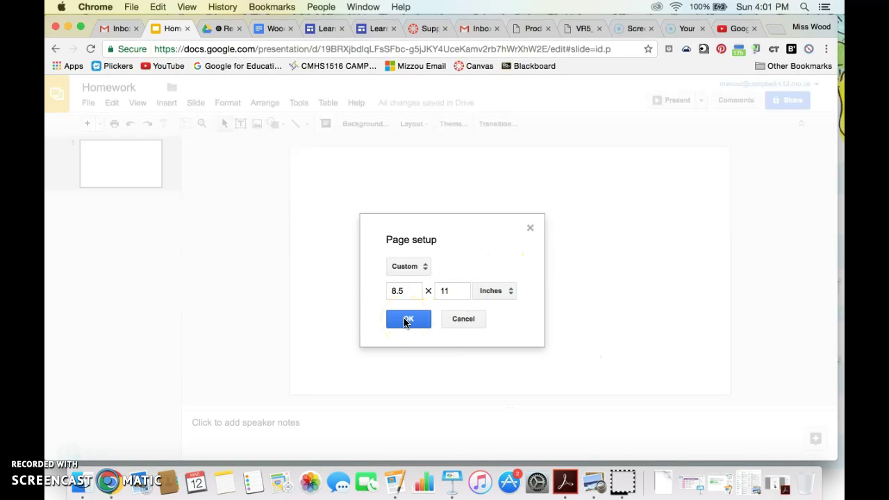
pyautogui.click(408, 319)
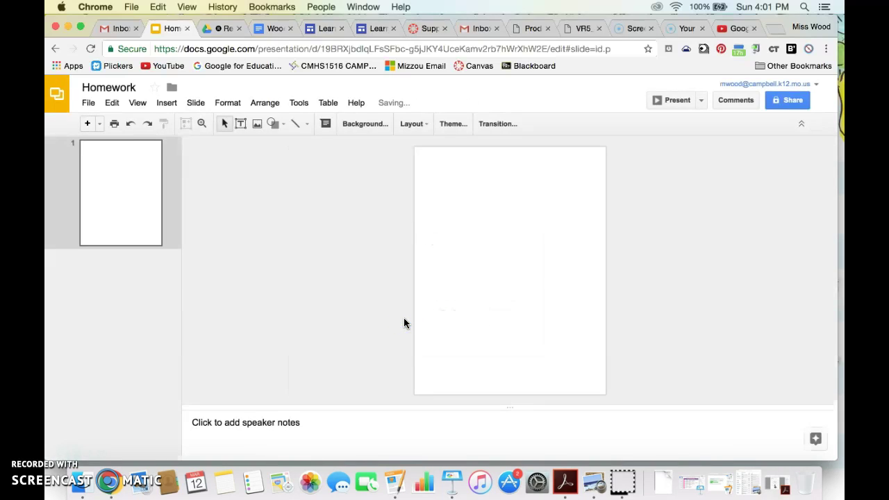
pyautogui.click(433, 223)
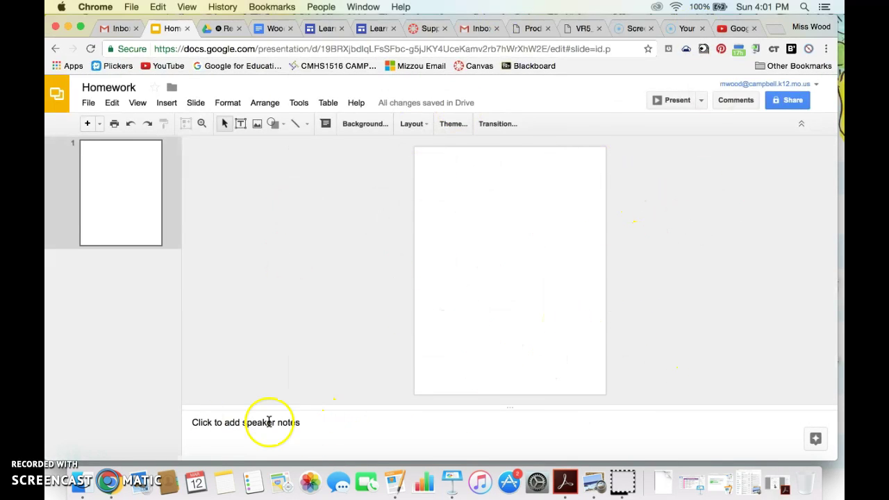
# Hide the speaker notes below the slide
pyautogui.click(89, 104)
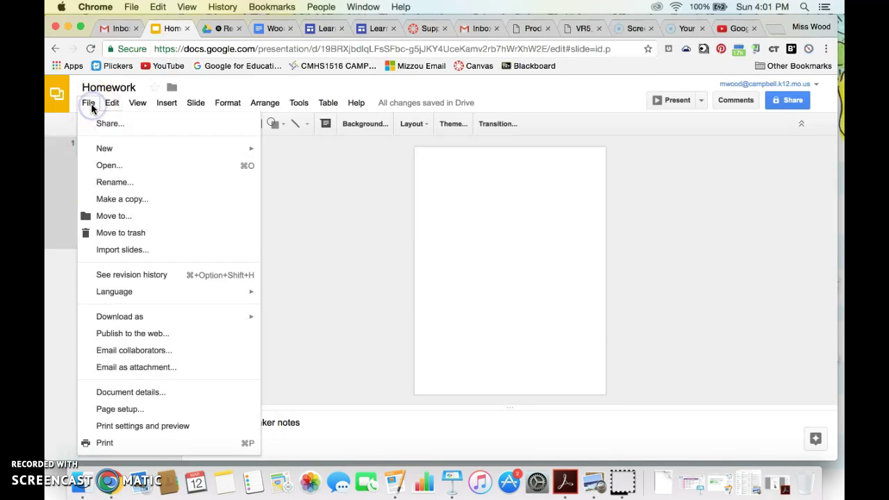
pyautogui.moveTo(138, 104)
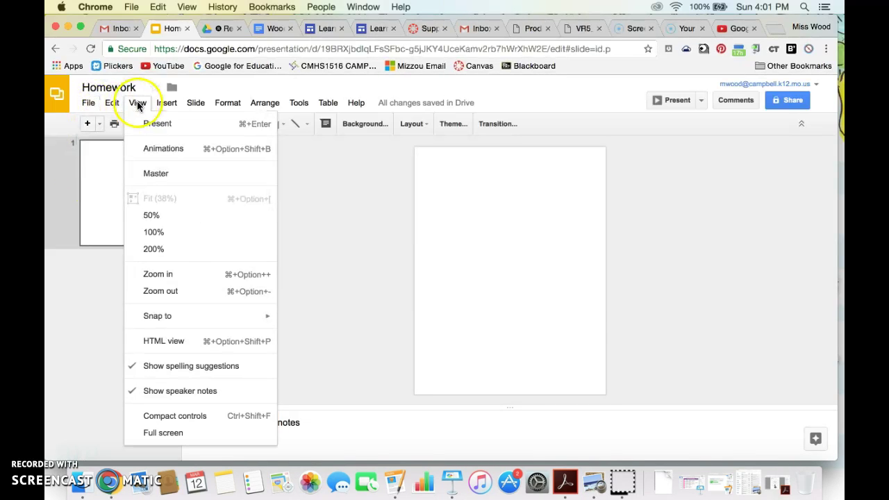
pyautogui.click(188, 393)
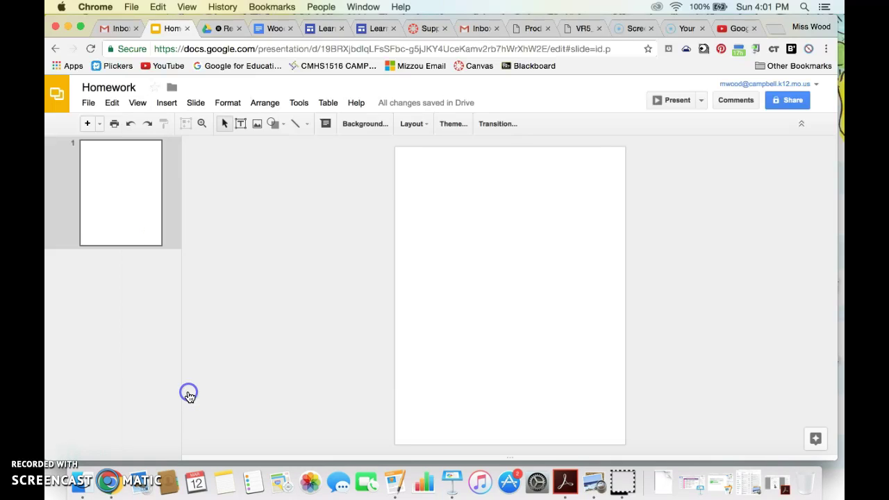
# Open the slide's background settings and start choosing a background image
pyautogui.click(359, 125)
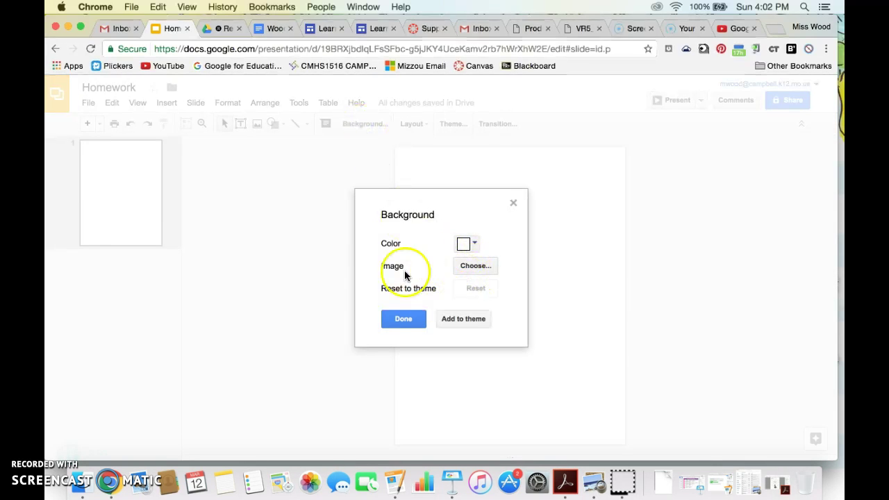
pyautogui.click(479, 266)
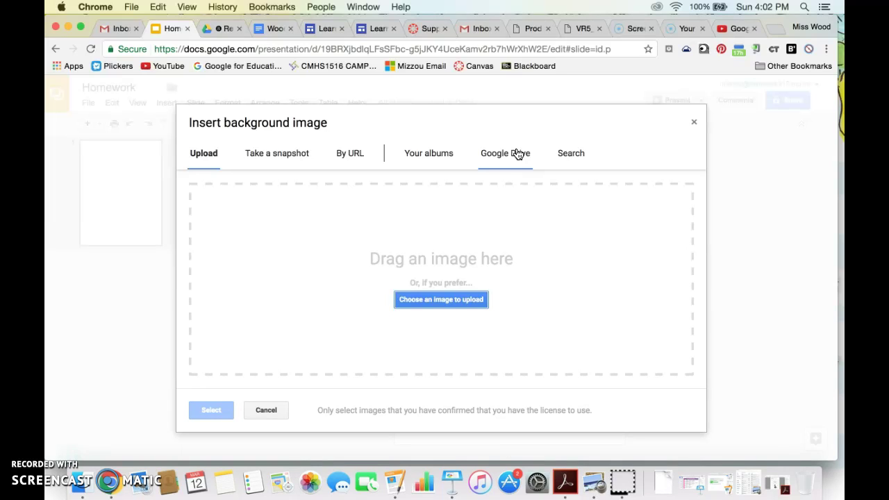
pyautogui.click(576, 157)
pyautogui.click(418, 159)
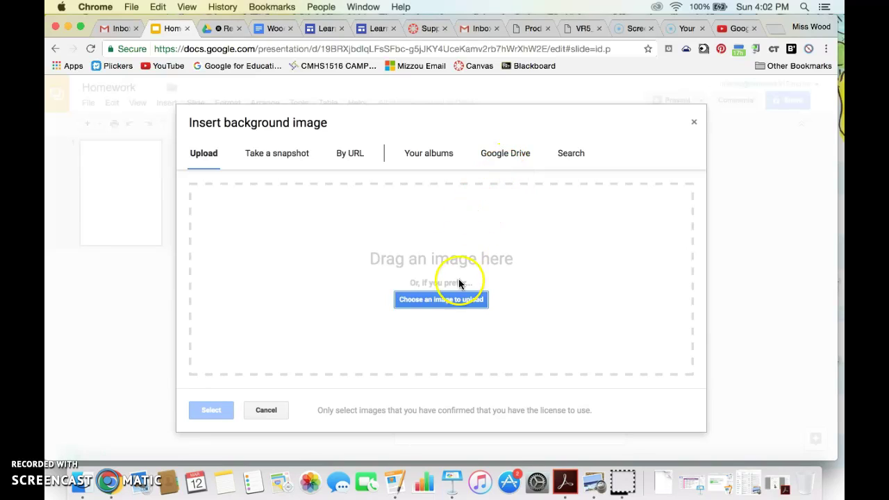
pyautogui.click(416, 300)
pyautogui.click(416, 300)
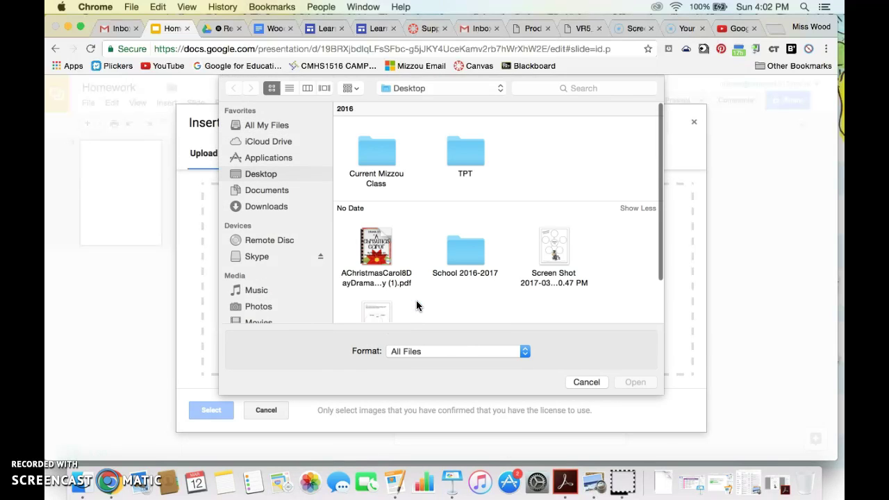
pyautogui.scroll(-2, 416, 305)
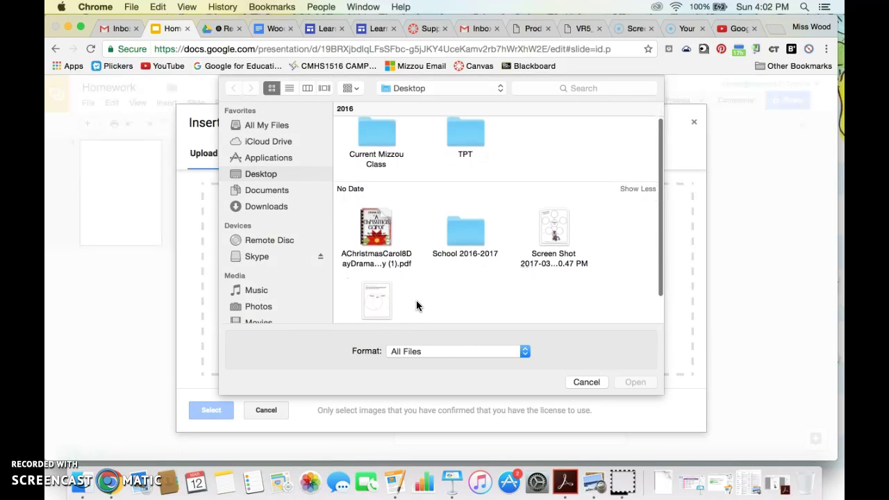
pyautogui.click(421, 297)
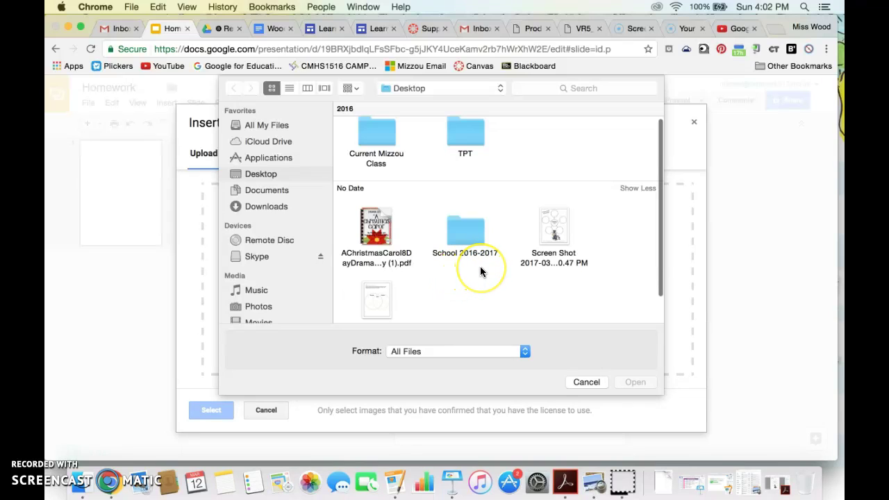
pyautogui.click(593, 383)
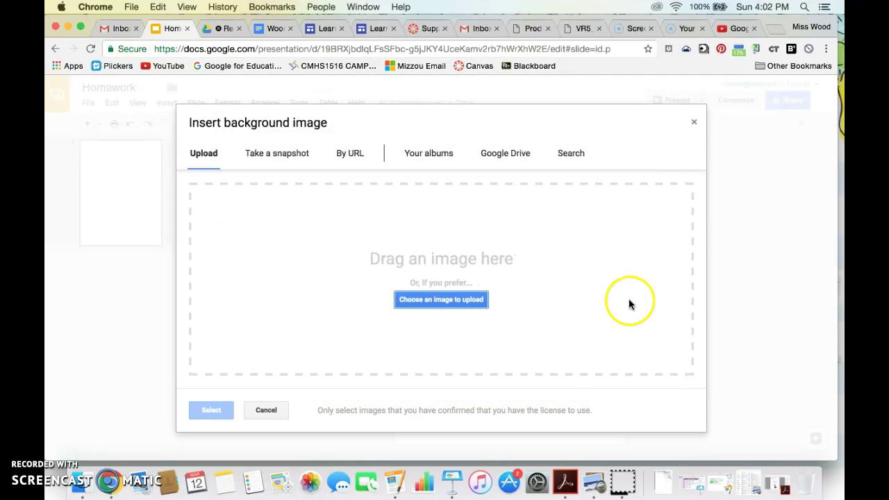
# Show the desktop and open the file AChristmasCarol8DayDramaStudy (1).pdf in Acrobat Reader
pyautogui.press('F11')
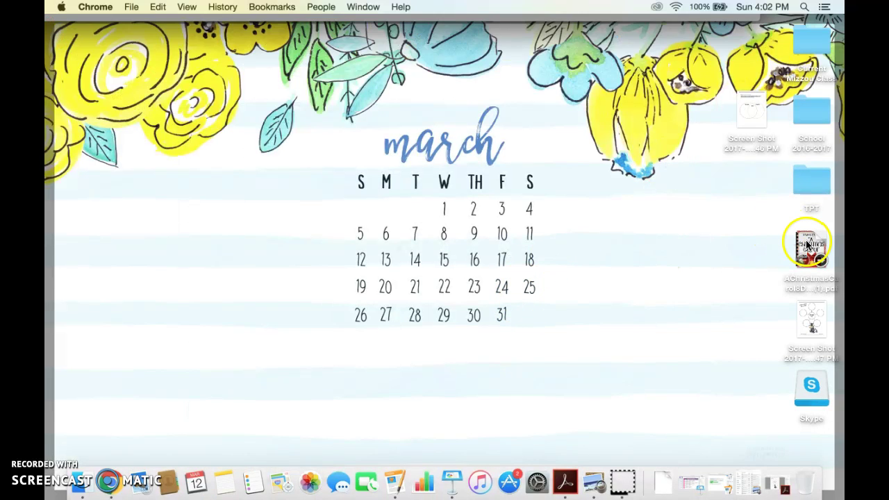
pyautogui.click(808, 240)
pyautogui.doubleClick(808, 239)
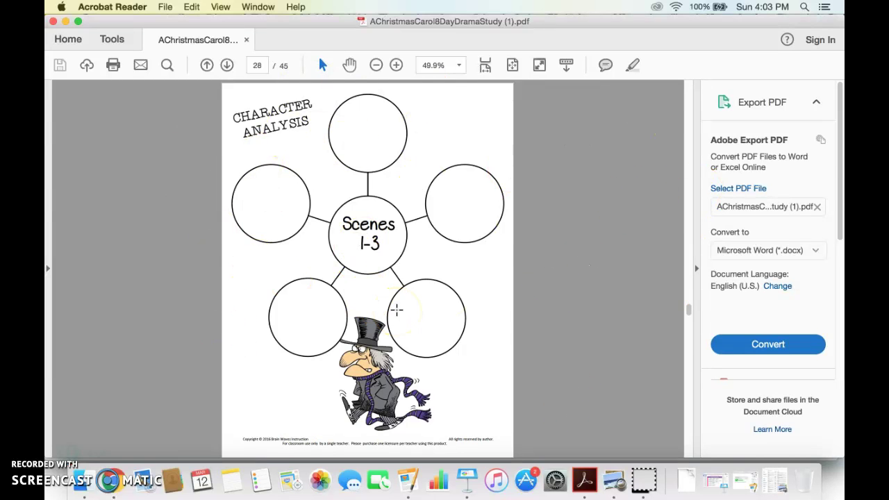
pyautogui.click(165, 7)
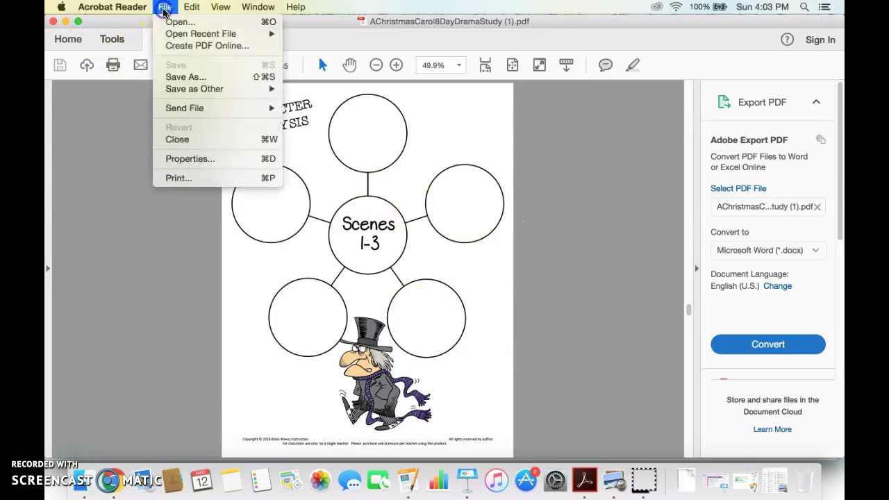
pyautogui.click(201, 75)
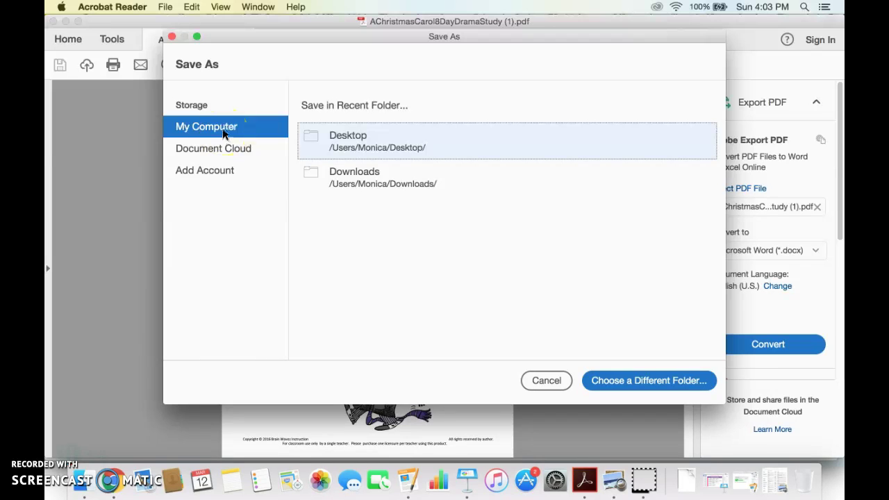
pyautogui.click(172, 36)
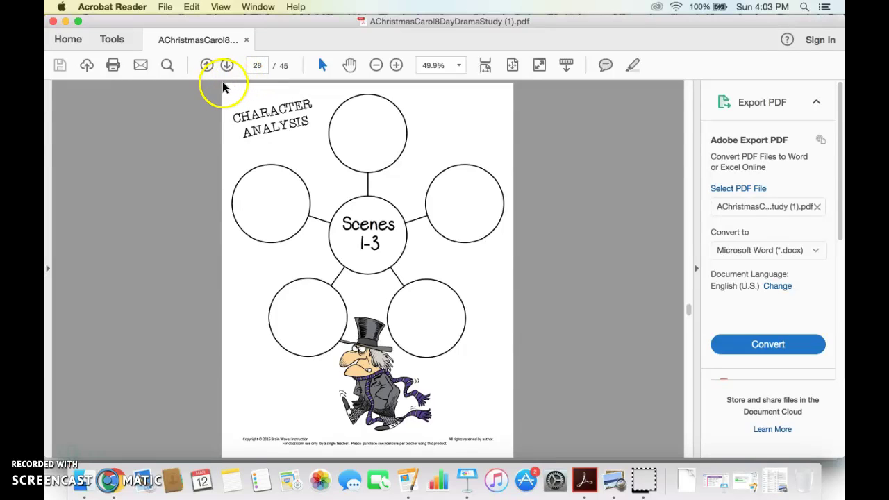
# Frame the whole Character Analysis page for a screen capture, and view the page's saved screenshot from the desktop in Preview
pyautogui.moveTo(222, 84); pyautogui.dragTo(512, 456)
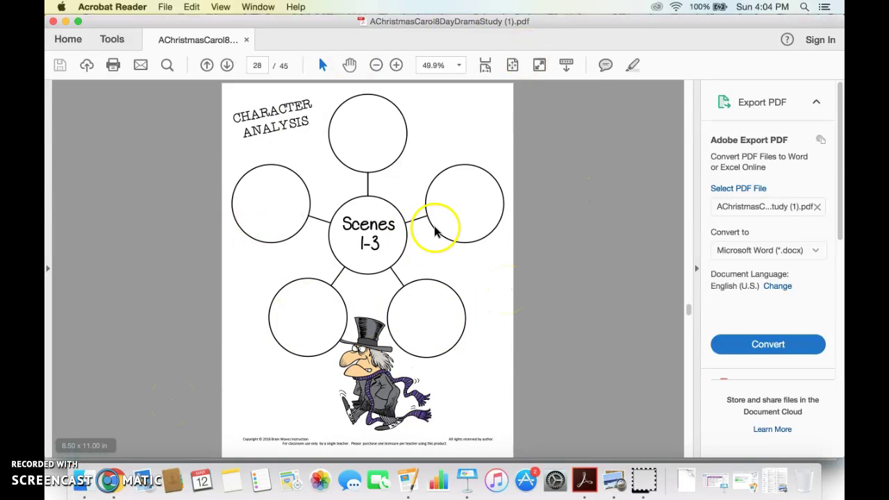
pyautogui.press('F11')
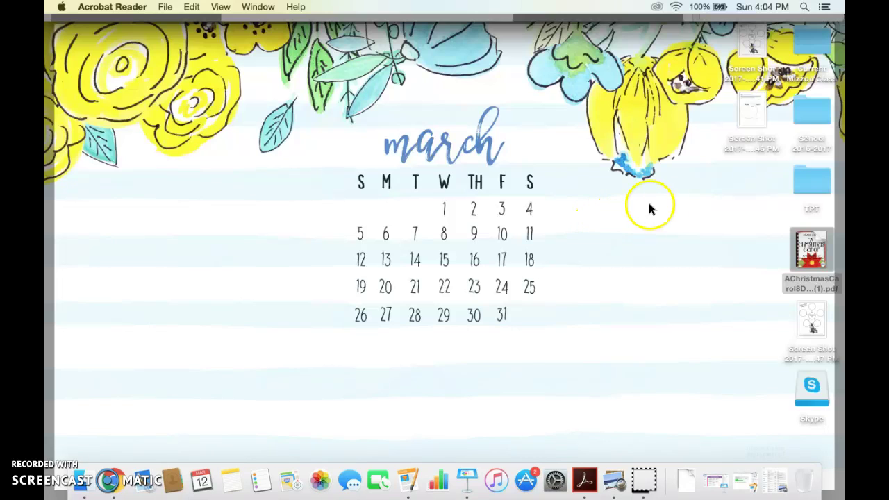
pyautogui.doubleClick(813, 319)
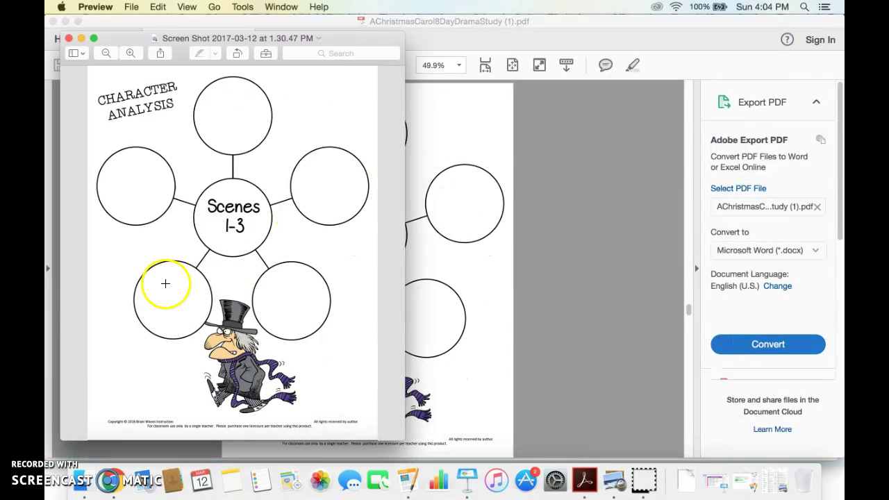
pyautogui.click(68, 39)
# Return to the presentation in Chrome and upload the Character Analysis screenshot from the Desktop folder as the slide's background image
pyautogui.click(69, 23)
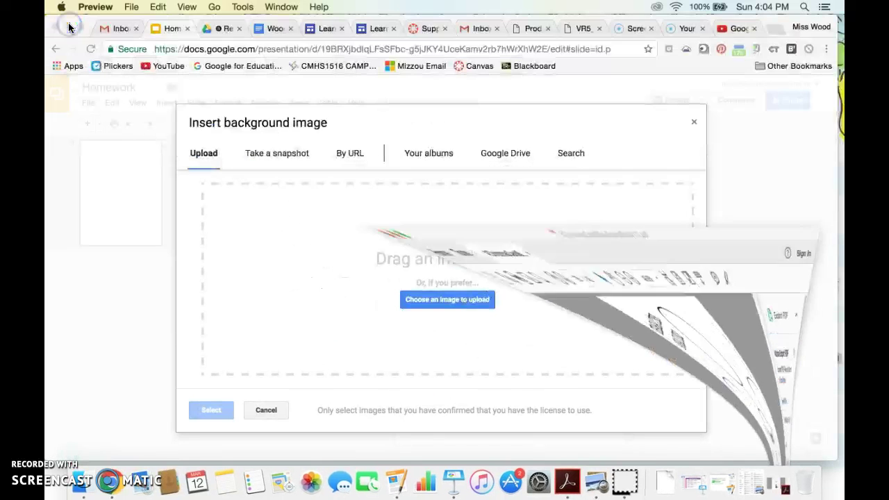
pyautogui.click(464, 303)
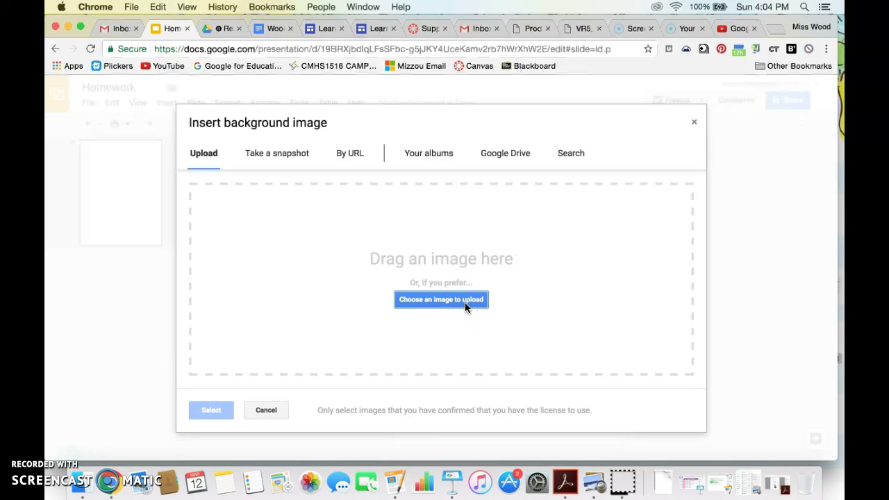
pyautogui.click(442, 303)
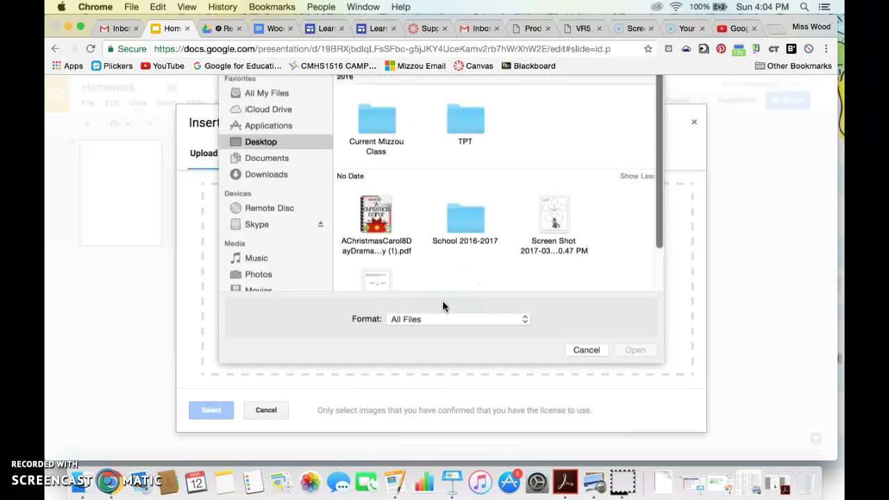
pyautogui.click(554, 244)
pyautogui.click(653, 384)
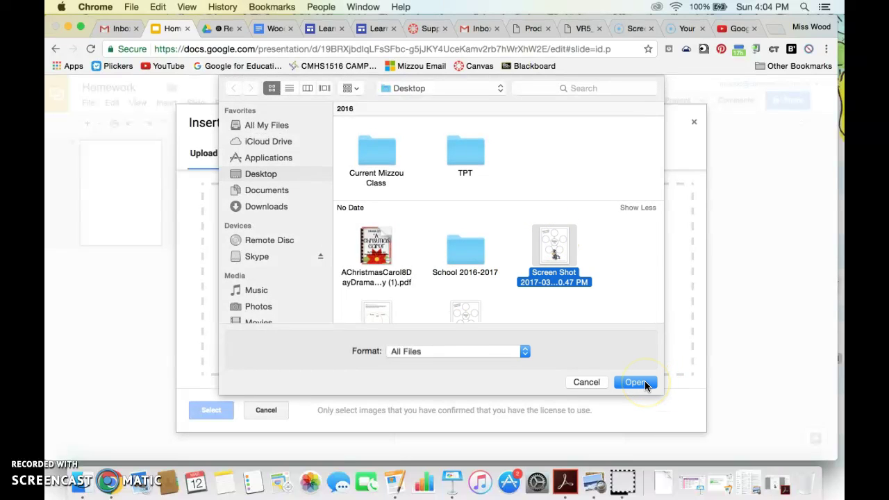
pyautogui.click(646, 384)
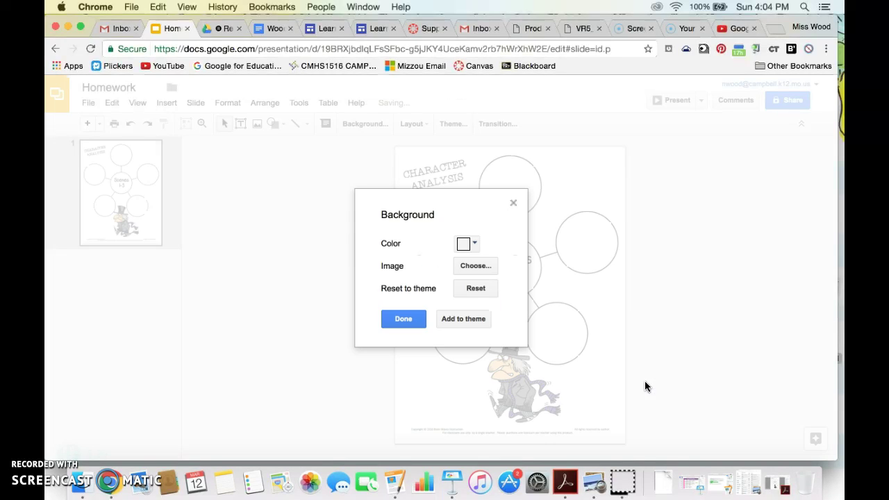
pyautogui.click(402, 325)
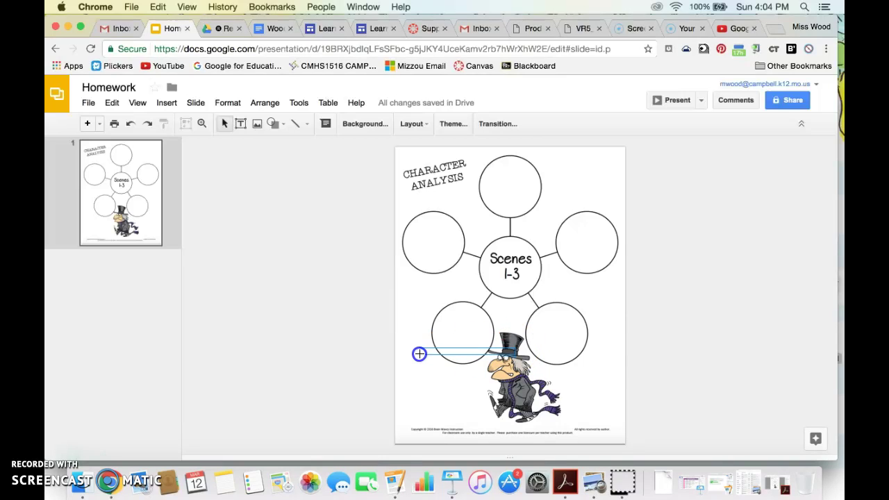
pyautogui.moveTo(466, 248); pyautogui.dragTo(629, 379)
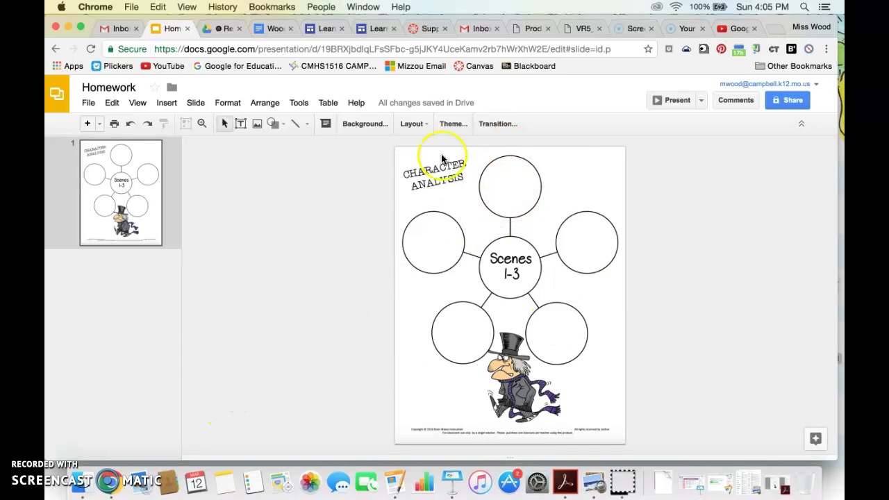
# Add a text box reading "Grumpy" inside the worksheet's top circle
pyautogui.click(239, 126)
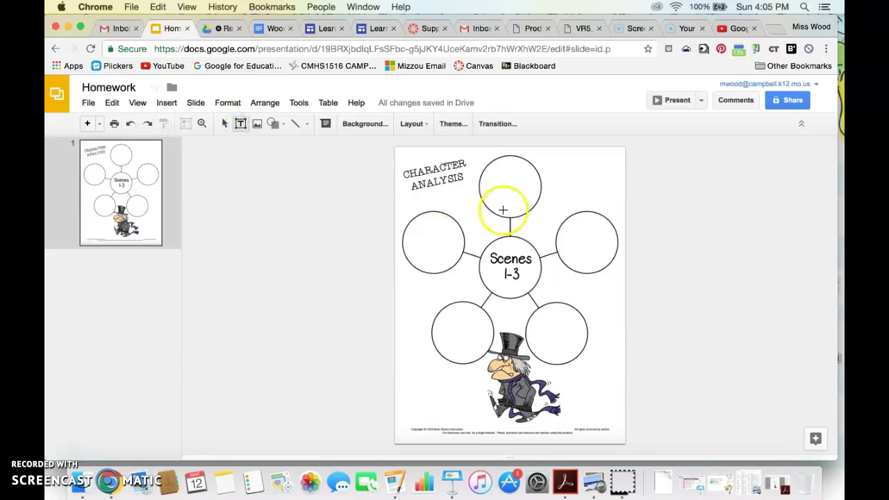
pyautogui.moveTo(489, 173); pyautogui.dragTo(536, 209)
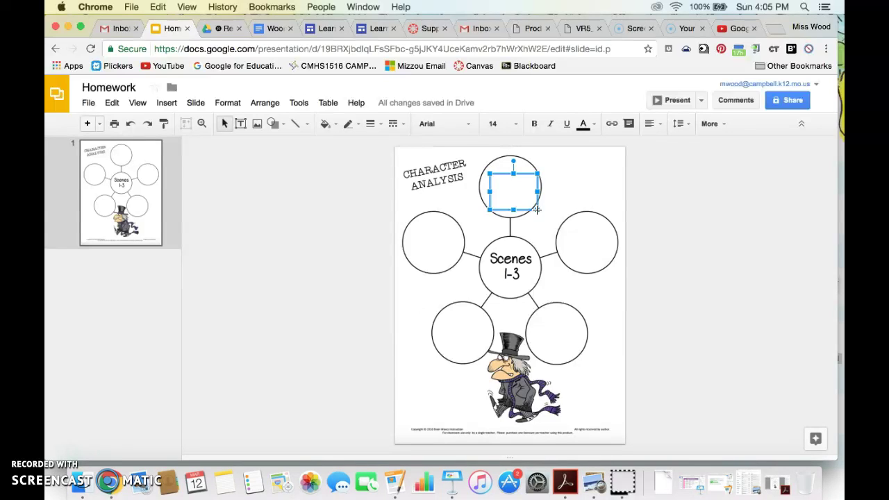
pyautogui.write('Grumpy')
pyautogui.click(586, 218)
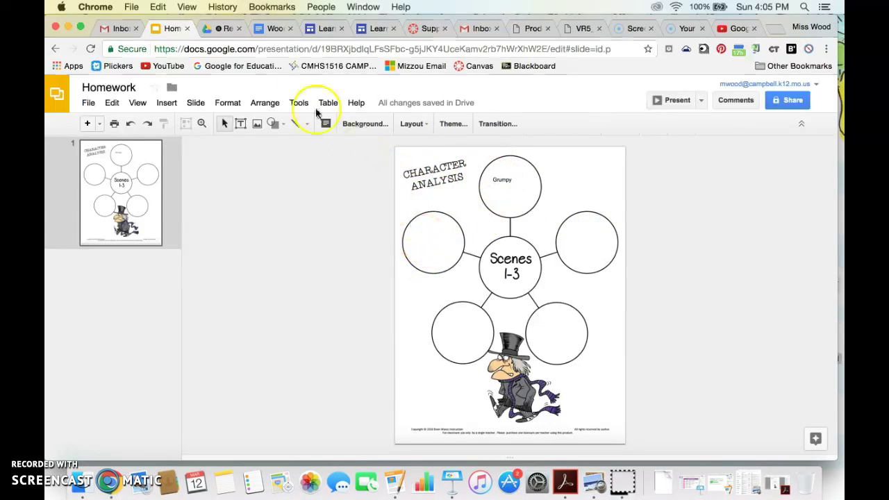
# Add a text box reading "Unkind" inside the worksheet's upper-left circle
pyautogui.click(240, 124)
pyautogui.moveTo(412, 232); pyautogui.dragTo(454, 257)
pyautogui.write('Unkind')
pyautogui.click(438, 288)
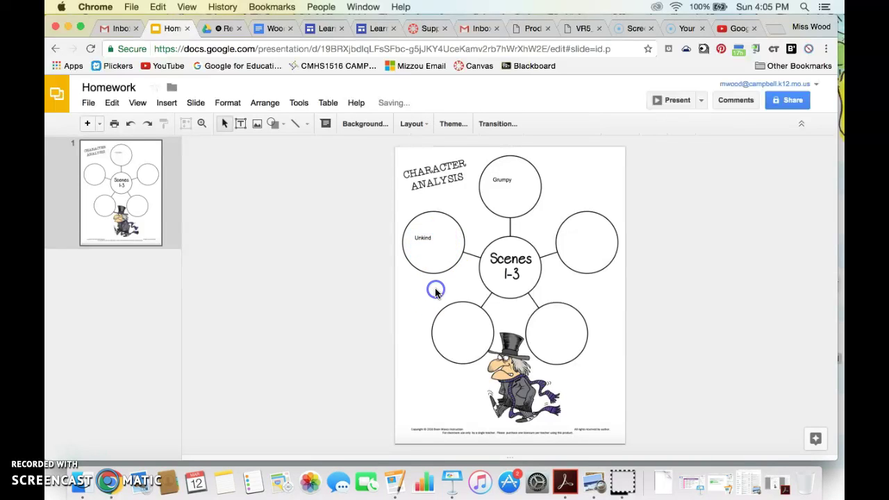
# Add a text box reading "Selfish" inside the worksheet's lower-left circle
pyautogui.click(239, 126)
pyautogui.moveTo(442, 322); pyautogui.dragTo(499, 353)
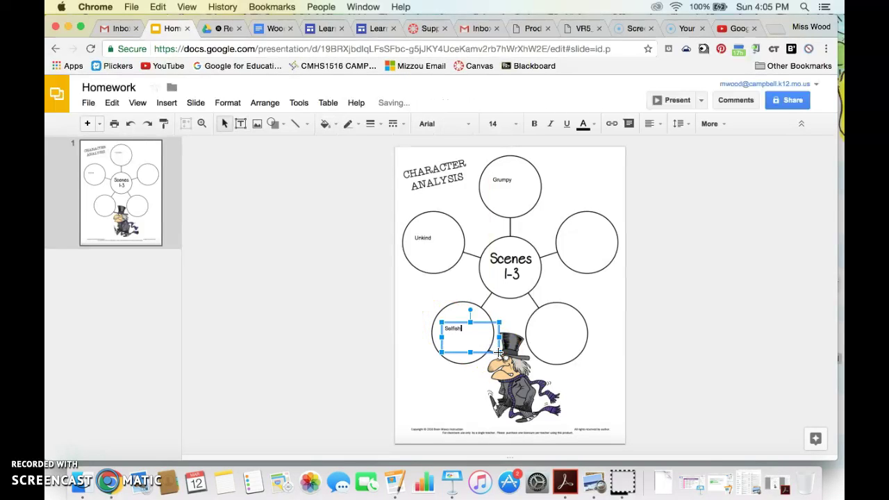
pyautogui.click(468, 432)
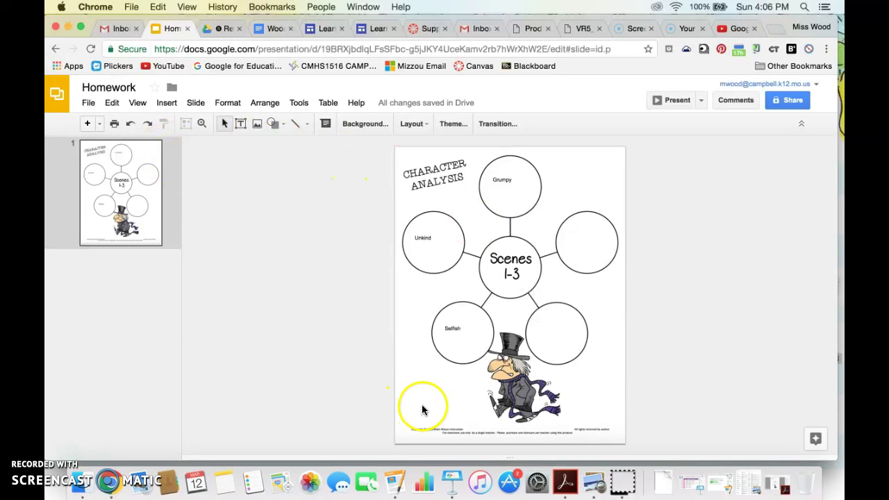
# Add a second slide and delete its title and body text placeholders
pyautogui.click(87, 123)
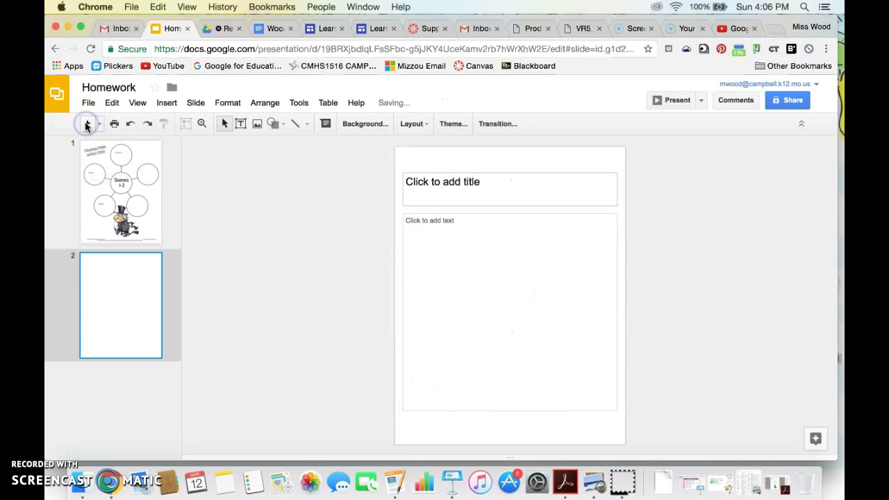
pyautogui.click(436, 173)
pyautogui.press('BackSpace')
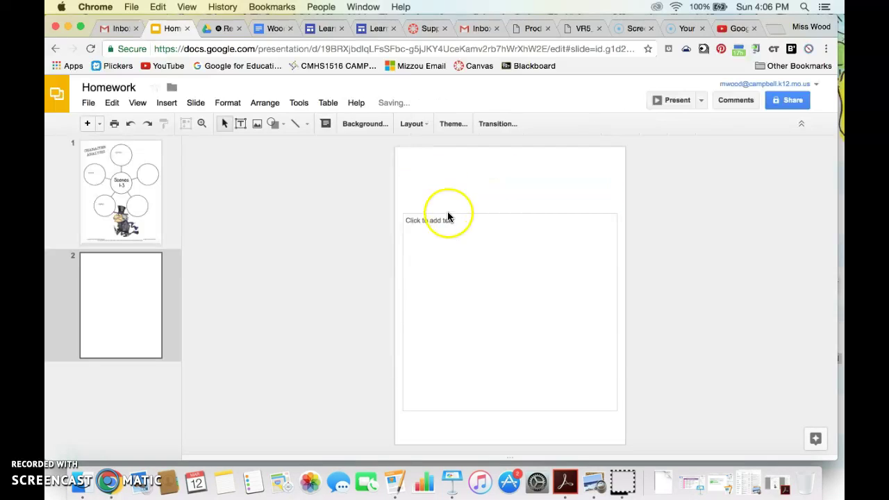
pyautogui.click(449, 213)
pyautogui.press('BackSpace')
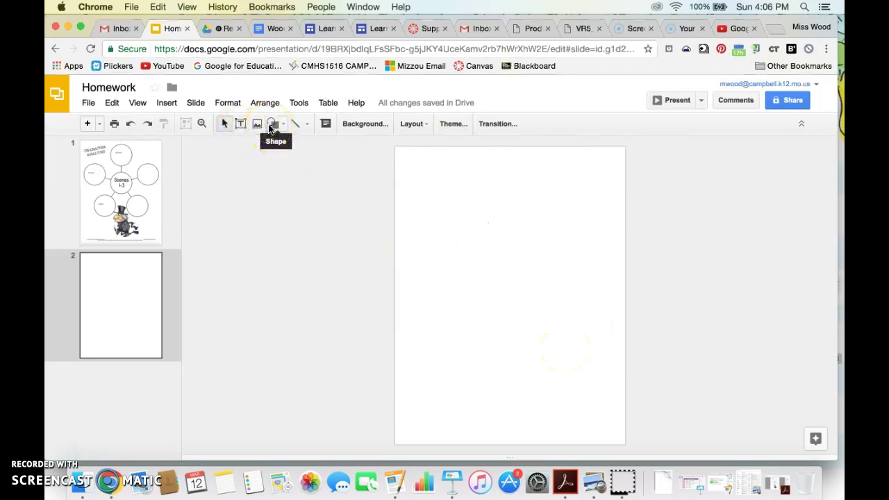
# Draw a circle shape about half the page width on the left side of the blank second slide
pyautogui.click(167, 103)
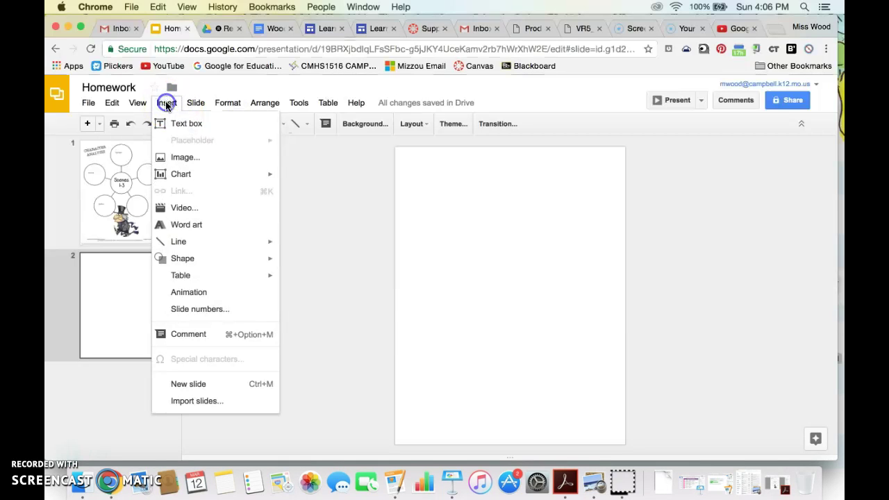
pyautogui.click(303, 196)
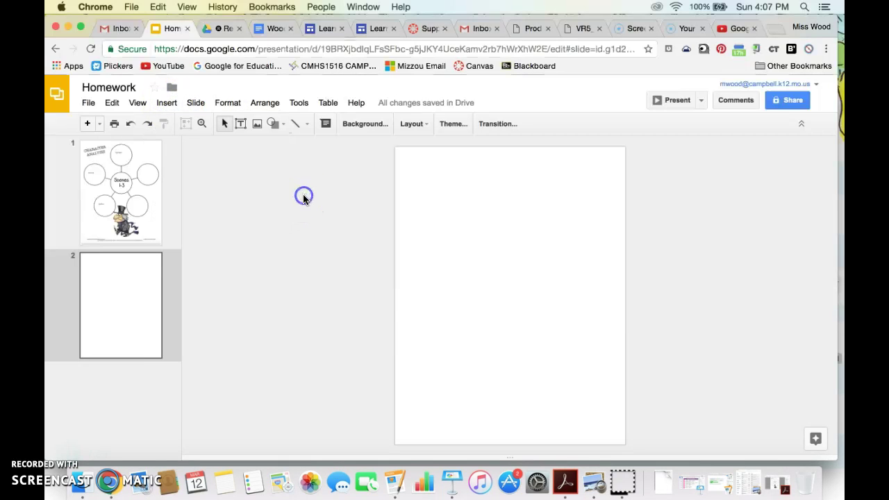
pyautogui.click(273, 124)
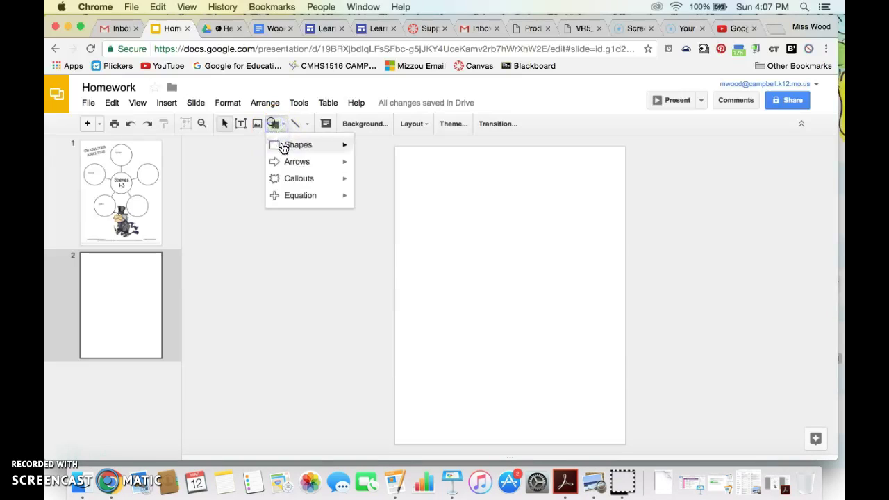
pyautogui.moveTo(286, 150)
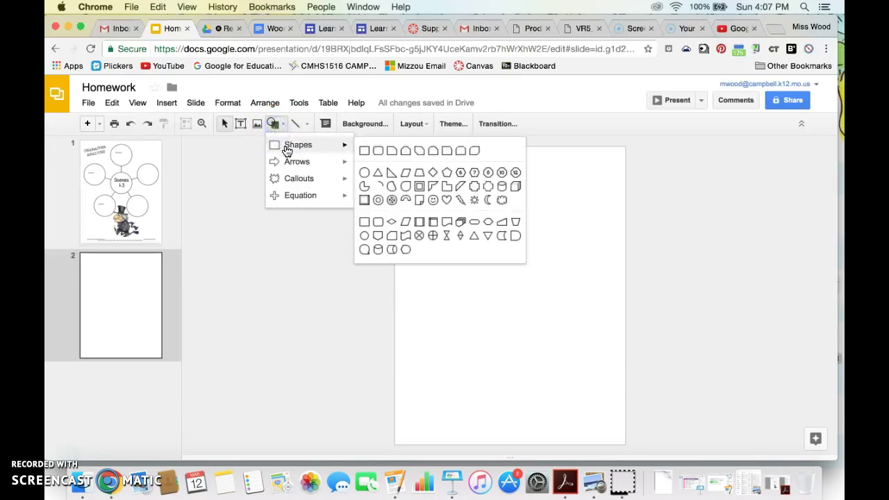
pyautogui.click(364, 173)
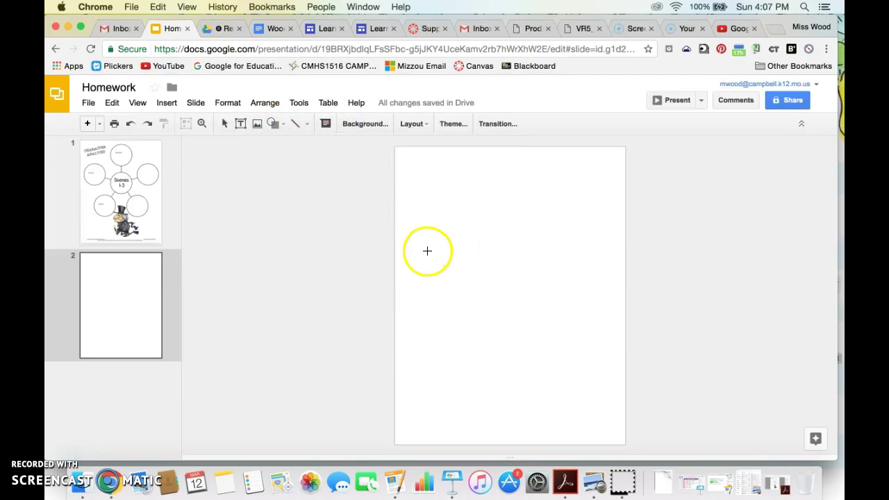
pyautogui.moveTo(405, 229); pyautogui.dragTo(520, 354)
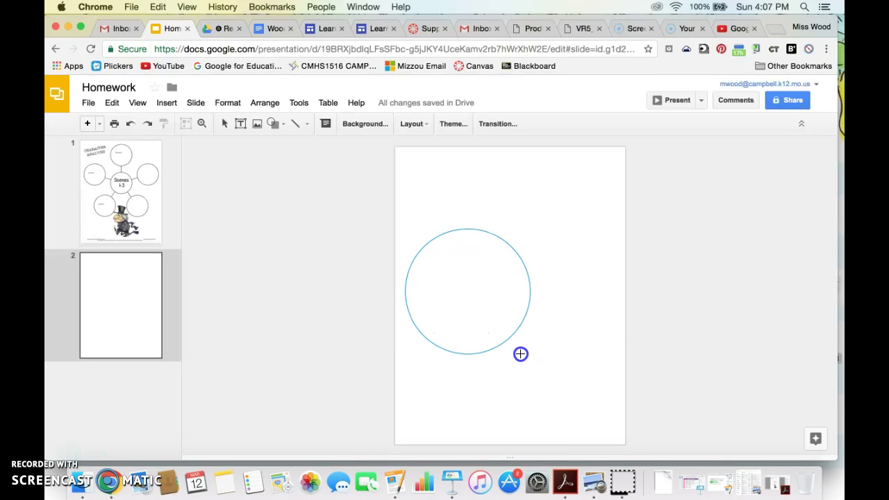
pyautogui.moveTo(520, 354); pyautogui.dragTo(507, 340)
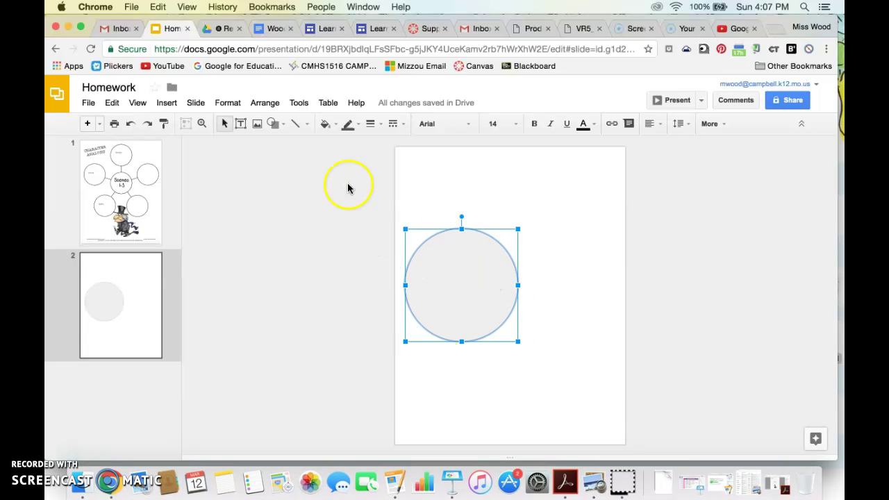
# Make the circle's fill transparent
pyautogui.click(327, 126)
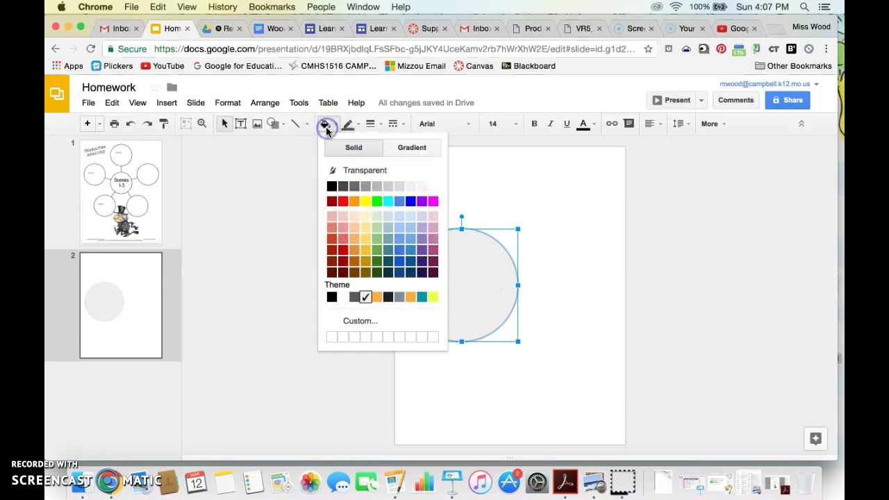
pyautogui.click(421, 171)
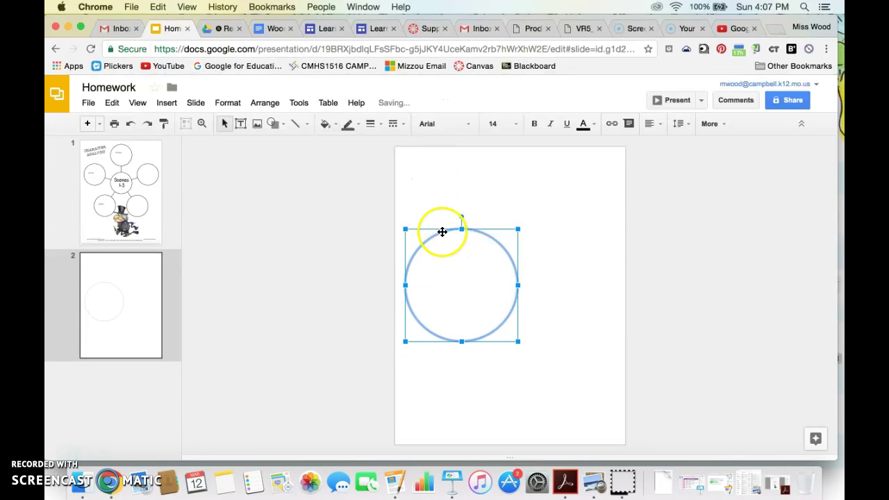
pyautogui.click(565, 210)
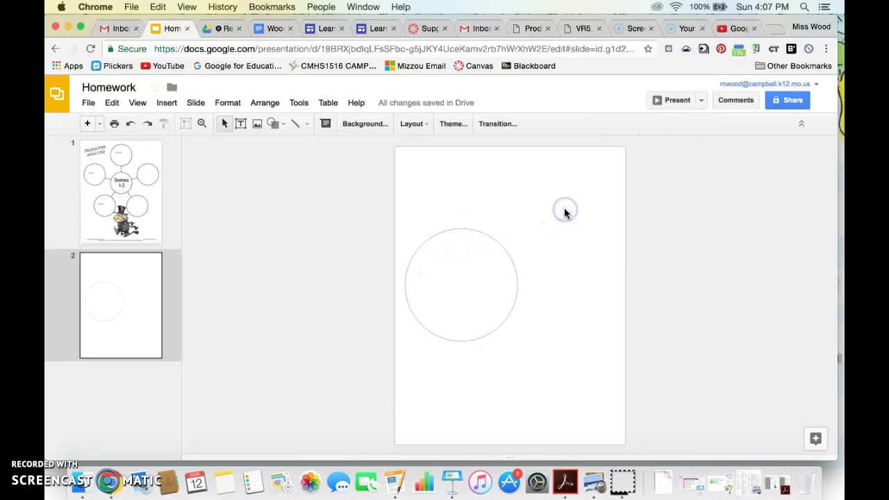
# Set the circle's outline color to black
pyautogui.click(498, 242)
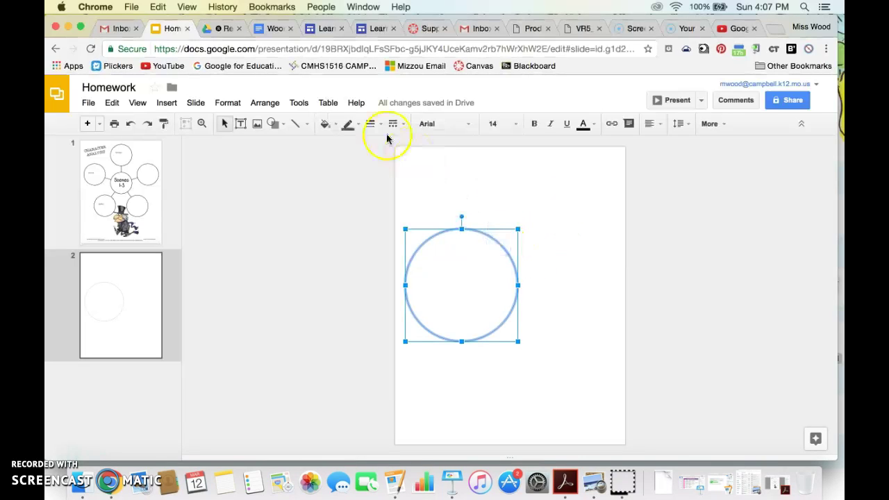
pyautogui.click(347, 124)
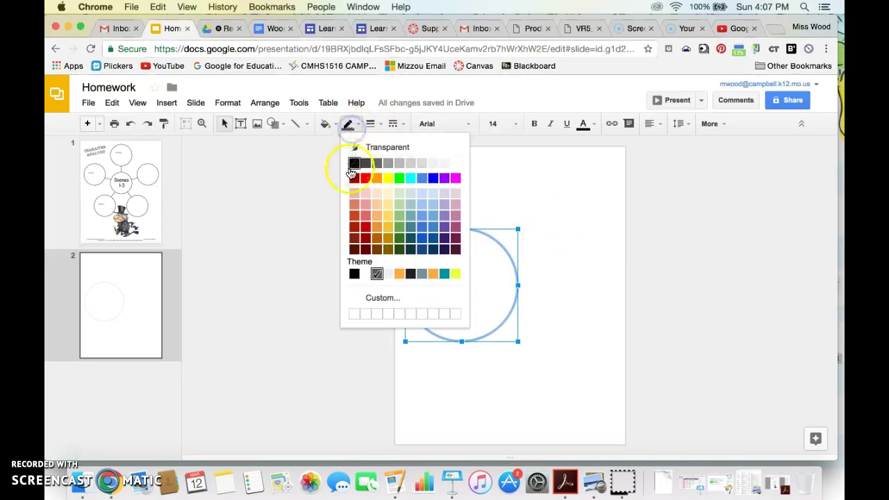
pyautogui.click(350, 172)
pyautogui.click(347, 124)
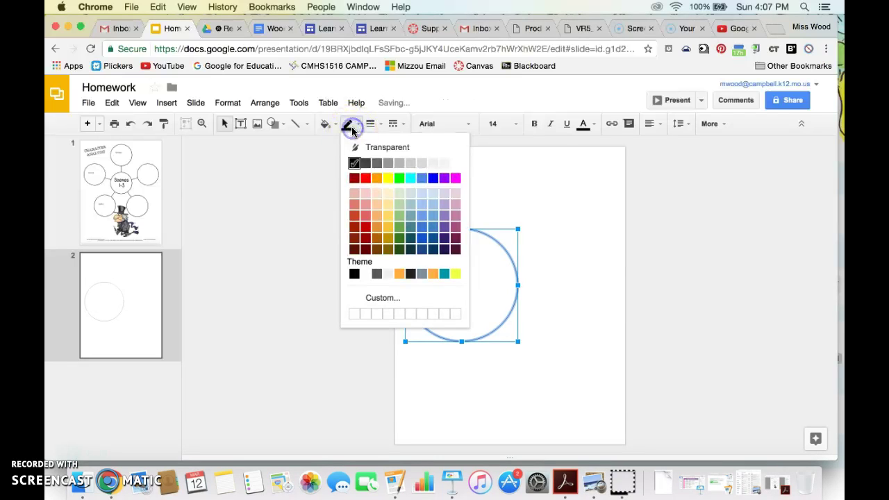
# Change the circle's outline color to red and its outline weight to 4px
pyautogui.click(355, 178)
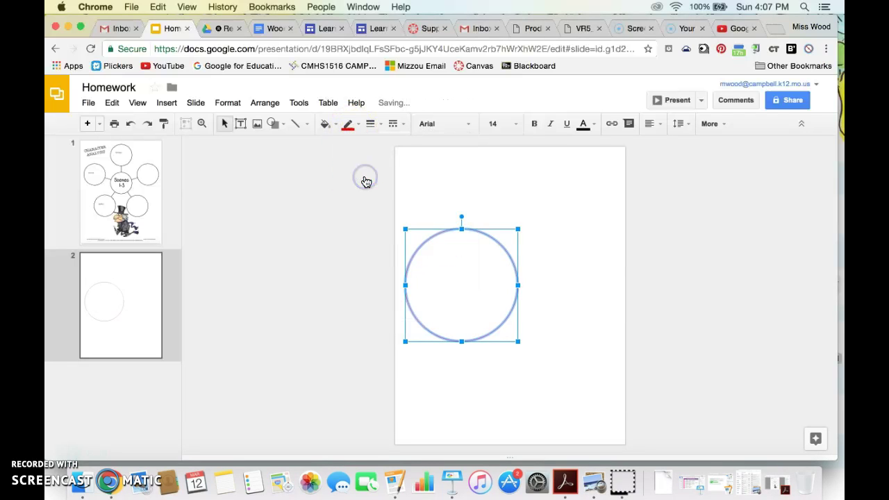
pyautogui.click(371, 125)
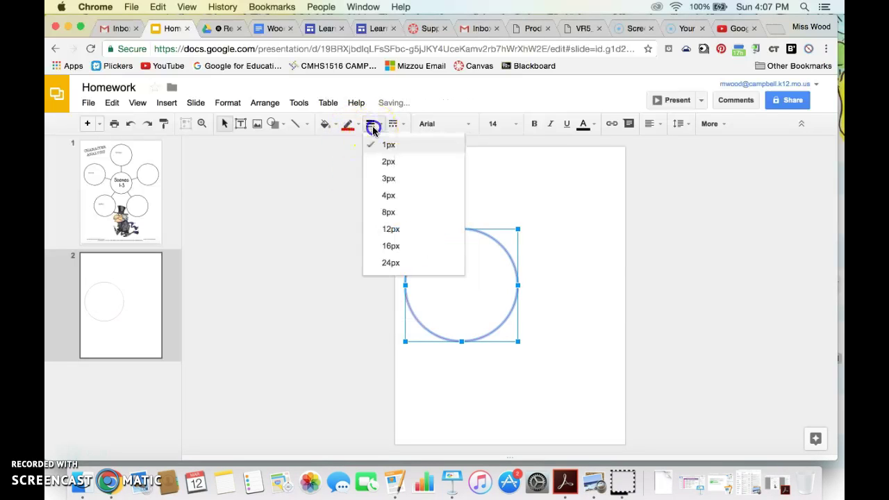
pyautogui.click(389, 195)
pyautogui.click(444, 194)
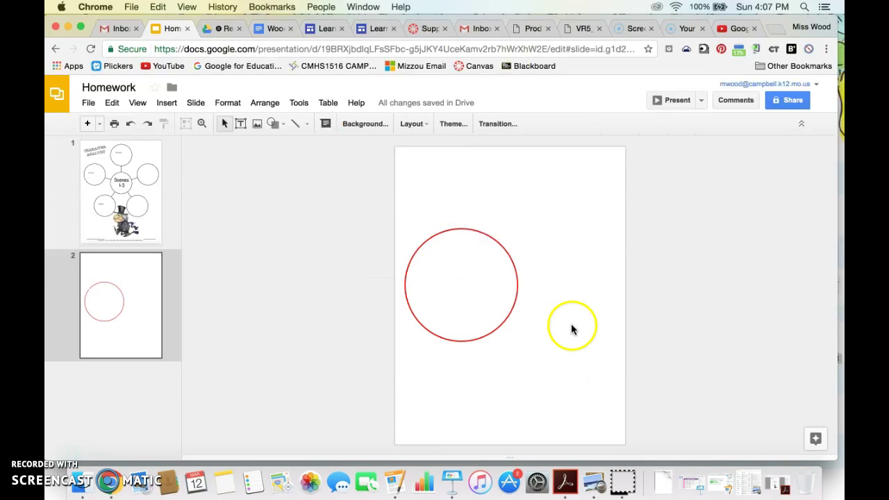
# Duplicate the red circle and place the copy beside it on the right half of the slide, slightly overlapping the original
pyautogui.click(460, 230)
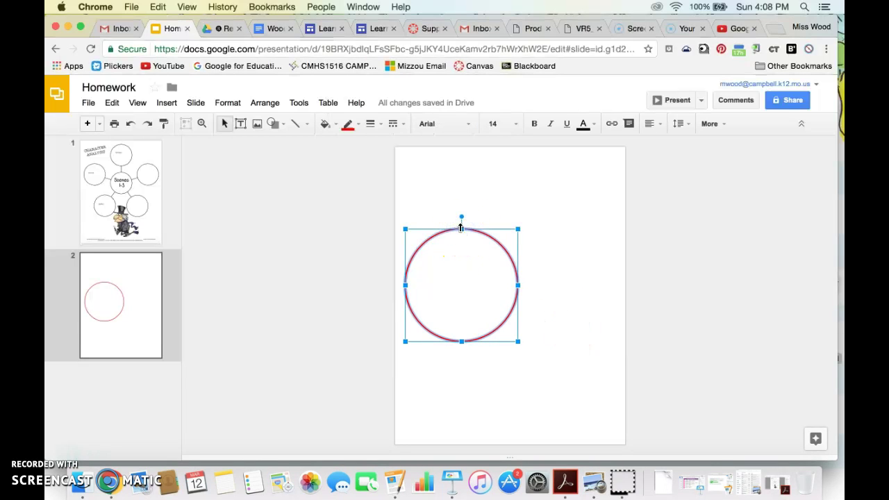
pyautogui.press('super+c')
pyautogui.press('super+v')
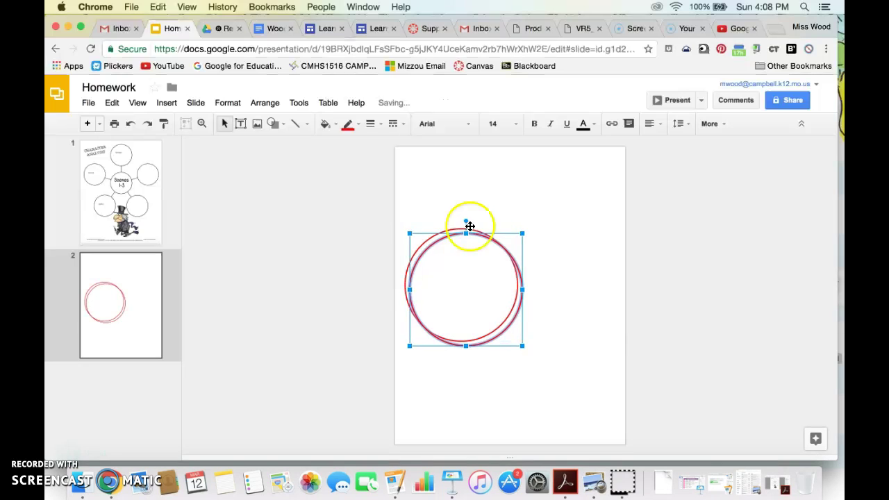
pyautogui.moveTo(491, 237); pyautogui.dragTo(586, 236)
# Set the outline color of the copied circle to green
pyautogui.click(348, 124)
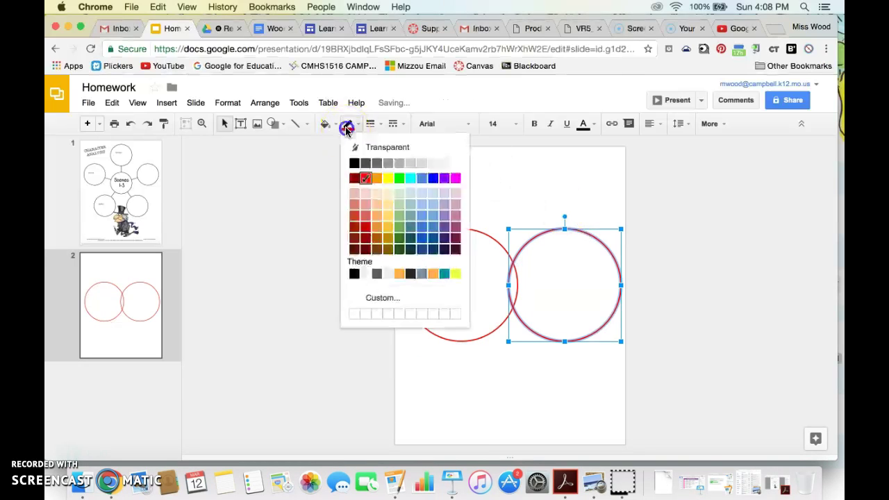
pyautogui.click(400, 232)
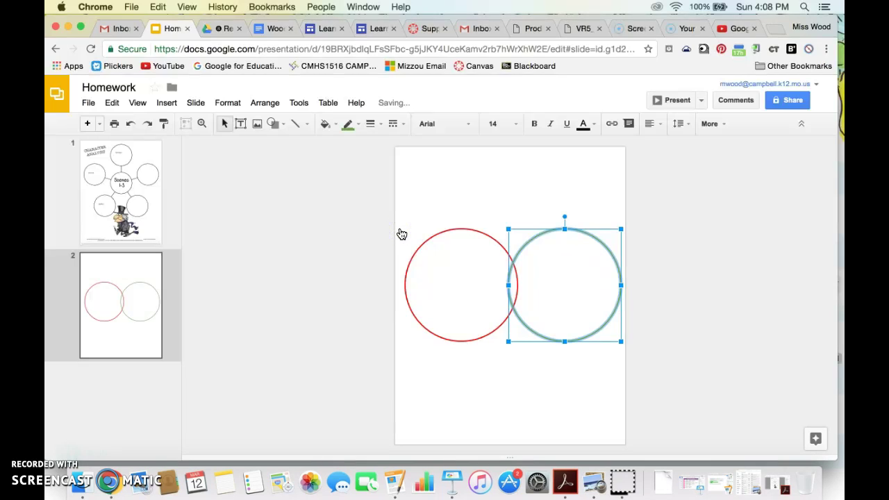
pyautogui.click(504, 367)
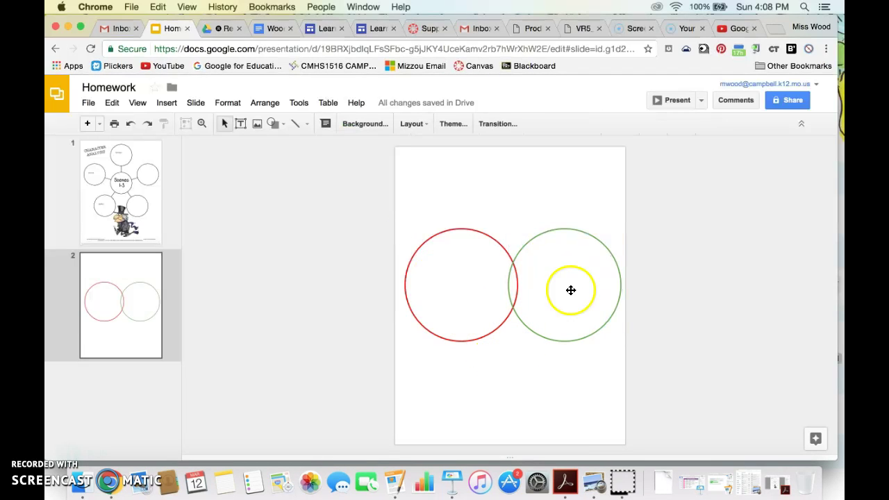
# Enlarge the red circle and the green circle so they overlap in the middle as a Venn diagram
pyautogui.moveTo(530, 240)
pyautogui.mouseDown()
pyautogui.moveTo(500, 240)
pyautogui.moveTo(528, 236)
pyautogui.mouseUp()
pyautogui.click(488, 274)
pyautogui.click(478, 337)
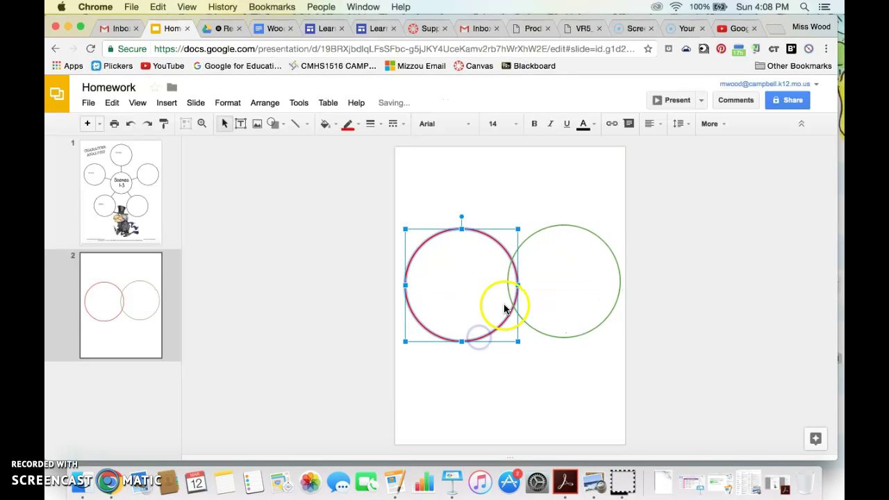
pyautogui.moveTo(518, 342); pyautogui.dragTo(541, 363)
pyautogui.click(577, 333)
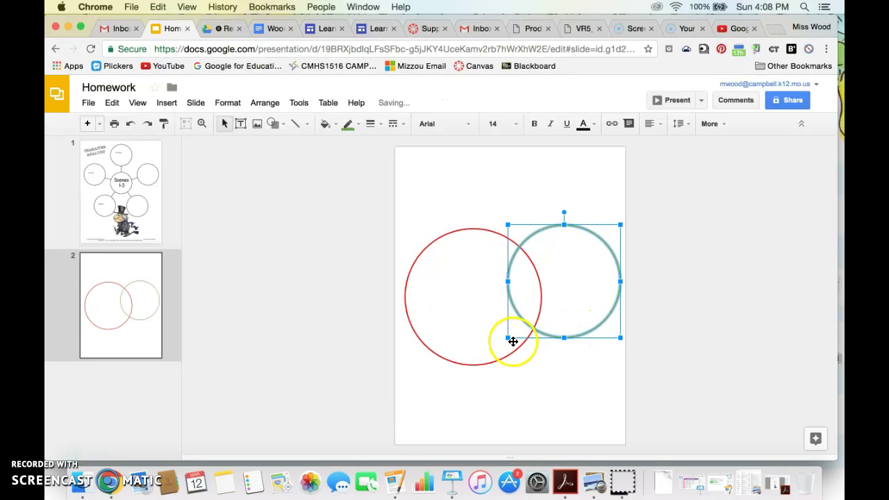
pyautogui.moveTo(507, 339); pyautogui.dragTo(496, 358)
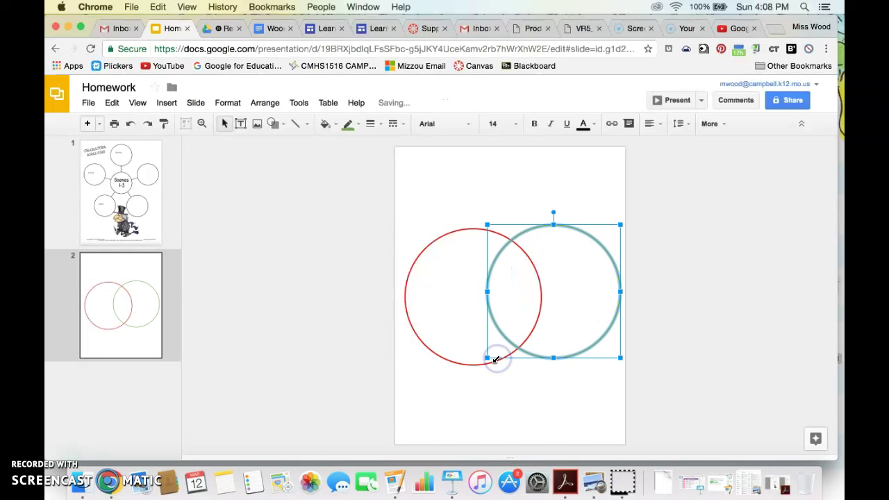
pyautogui.click(582, 406)
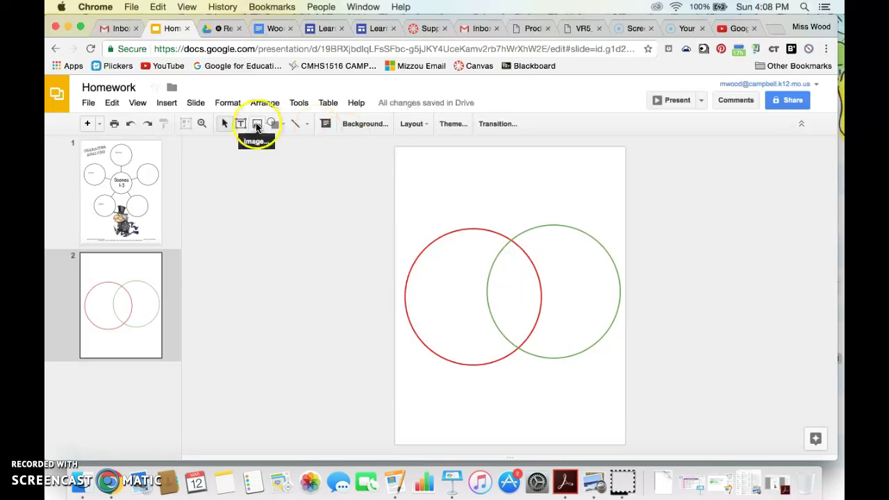
# Add a text box above the circles with 18-point text and enter "Name" followed by a long underscore blank
pyautogui.click(240, 123)
pyautogui.moveTo(405, 158); pyautogui.dragTo(566, 183)
pyautogui.click(516, 123)
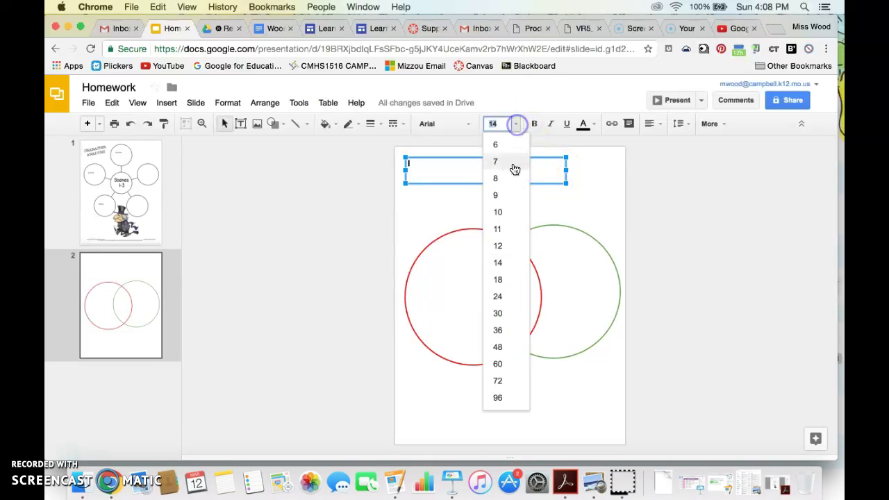
pyautogui.click(516, 280)
pyautogui.write('Name ____________________')
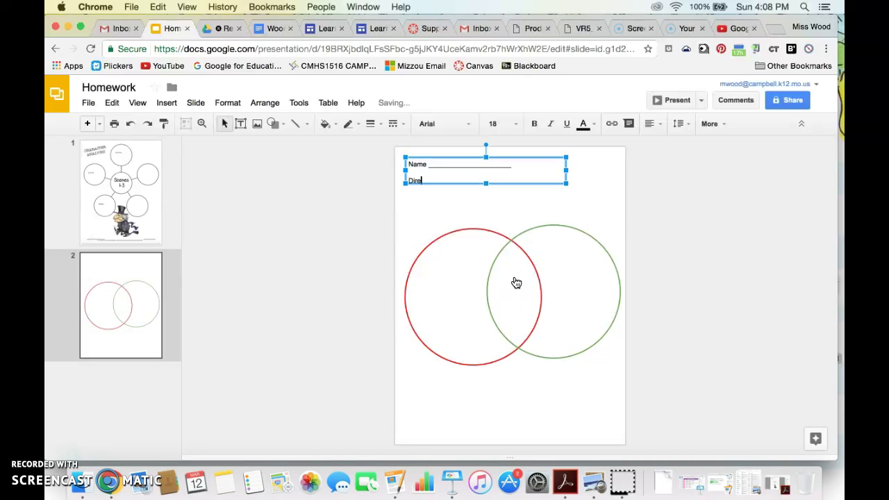
# Add "Directions: Compare and Contrast the characters of Scrooge and Bob Cratchit." below the name line and enlarge the text box to nearly the page width
pyautogui.write('tions: Cmo')
pyautogui.press('BackSpace')
pyautogui.press('BackSpace')
pyautogui.write('ompare and')
pyautogui.write('Contrast the characters of Scrooge and Bob Cratchit')
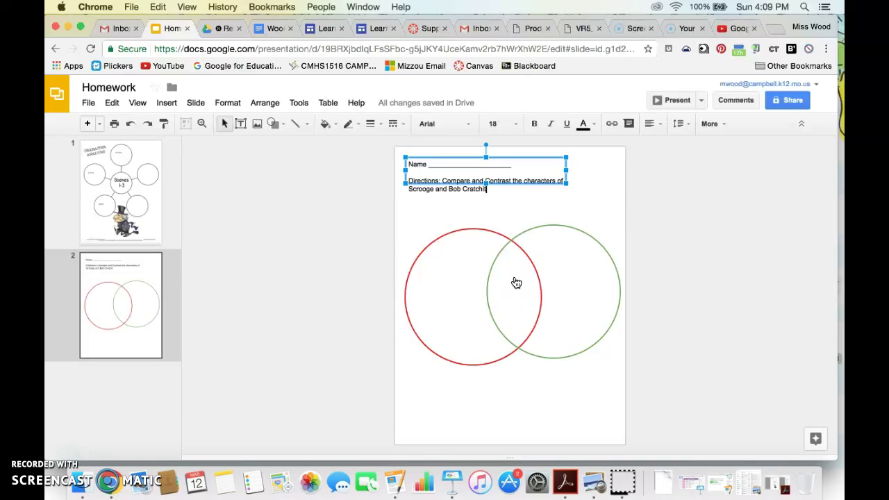
pyautogui.write('.')
pyautogui.moveTo(566, 183); pyautogui.dragTo(615, 199)
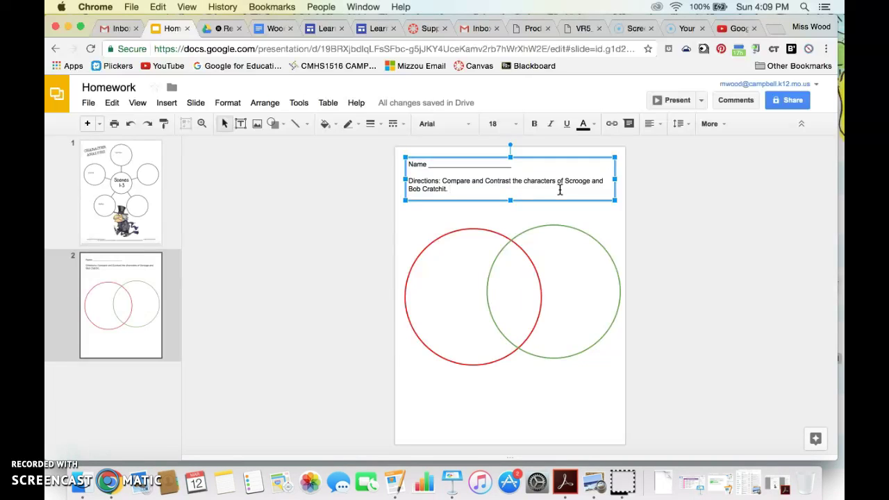
# Continue the directions with "Use the words listed on the left of the worksheet to complete the diagram. After filling in"
pyautogui.write('J')
pyautogui.write('se')
pyautogui.write('the words listed on')
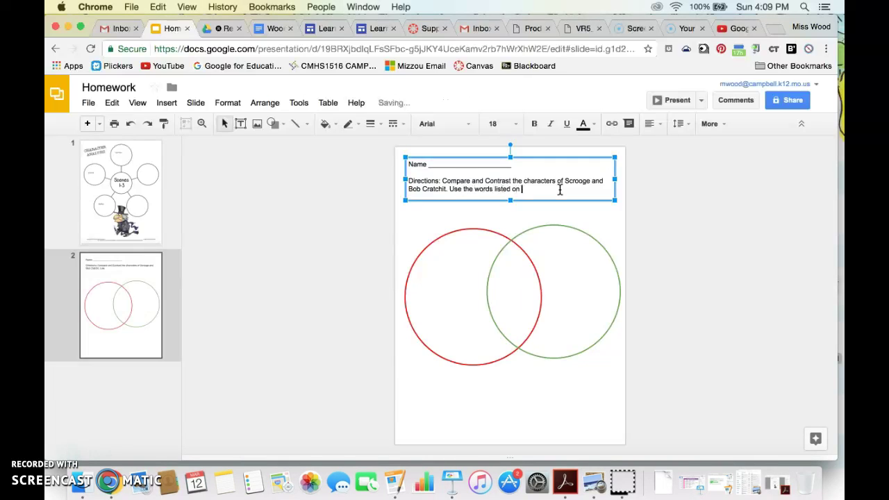
pyautogui.write('the left of the worksheet.')
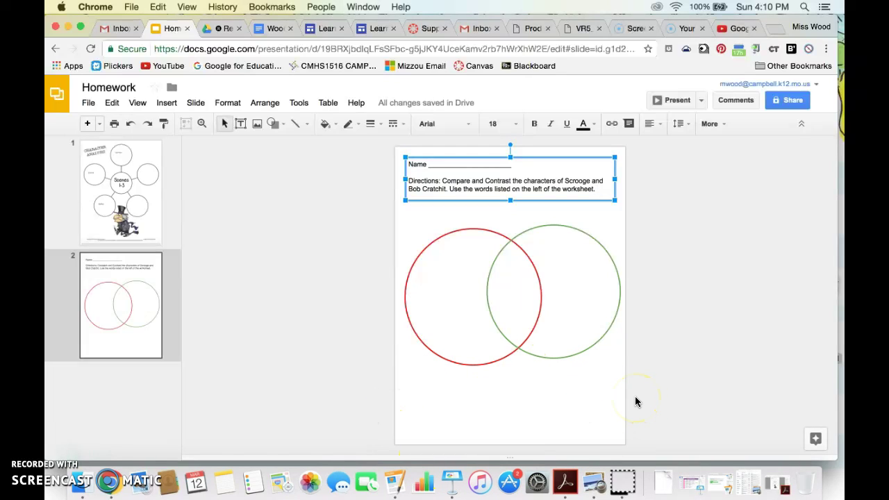
pyautogui.press('BackSpace')
pyautogui.write('to com')
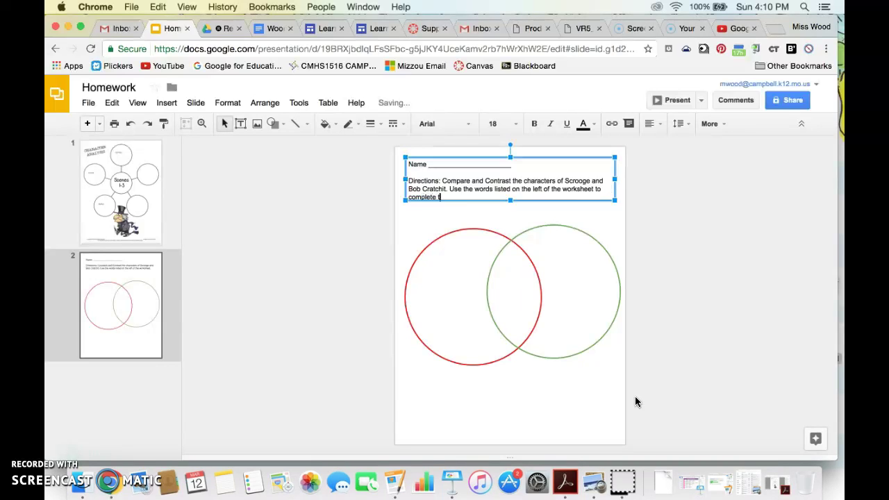
pyautogui.write('plete the diagram. After filling in')
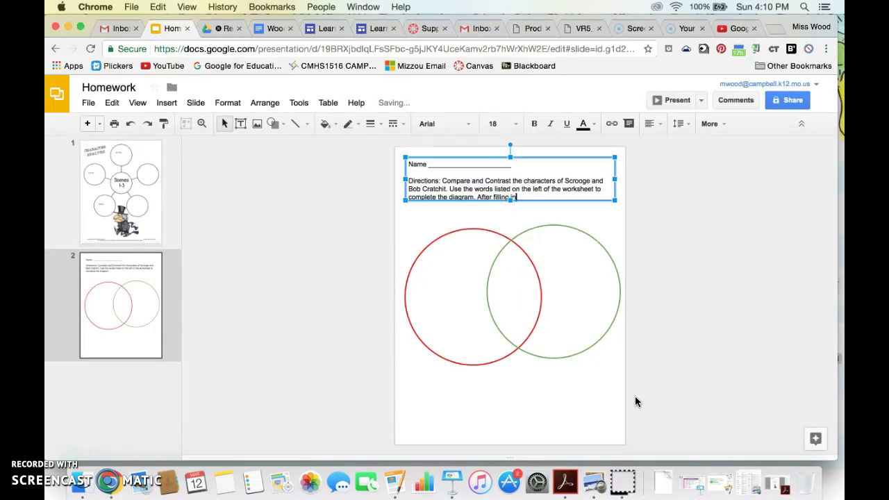
# Finish the last directions sentence with "the diagram, compose a paragraph explaining the Venn Diagram you completed."
pyautogui.write(' the diagram')
pyautogui.write('. compose a paragraph')
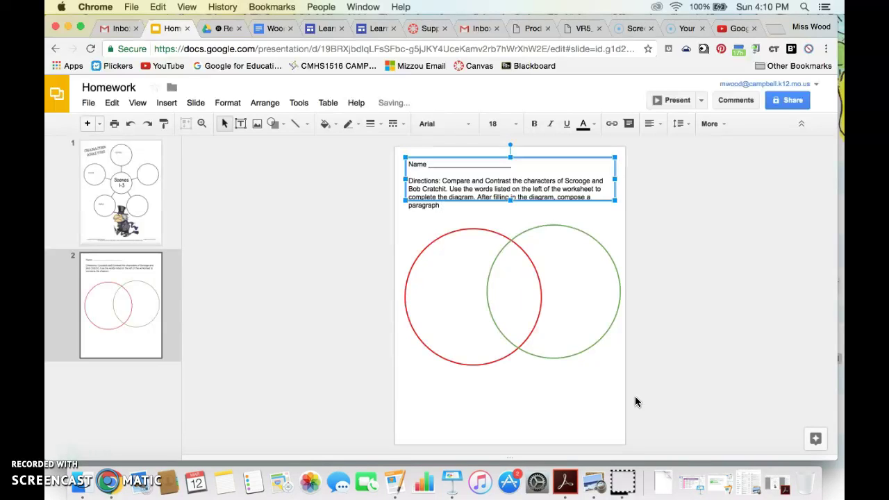
pyautogui.write(' explaining the Venn D')
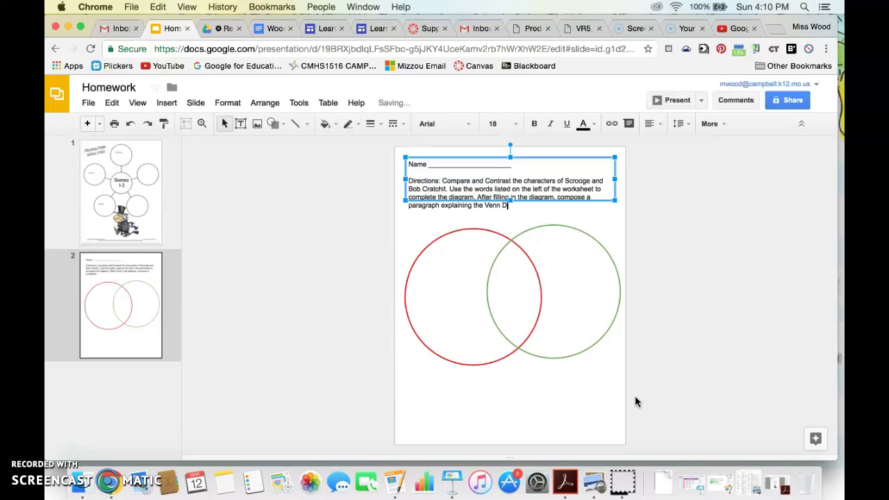
pyautogui.write('iagram you completed.')
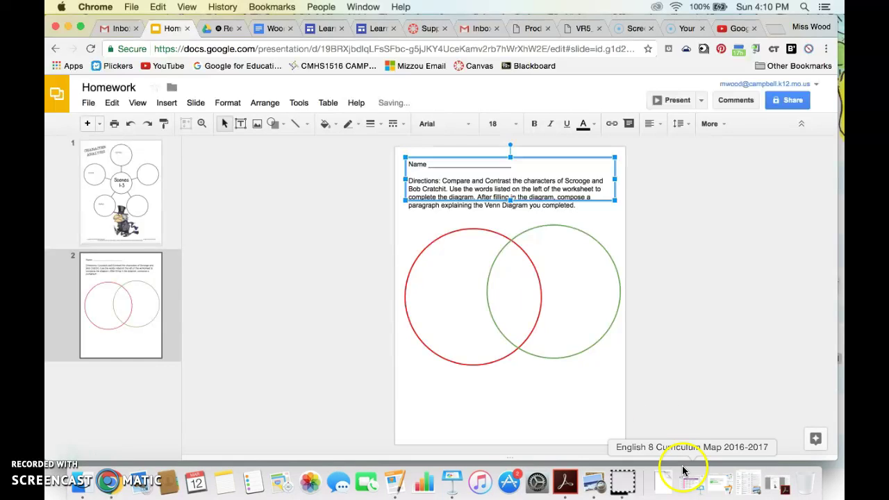
pyautogui.click(593, 388)
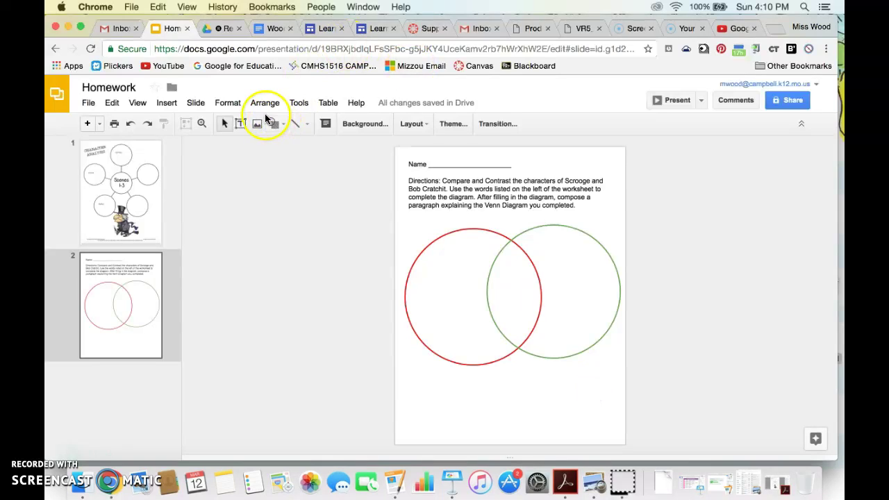
# Add a text box reading "Scrooge" in the upper part of the red circle and make the text bold
pyautogui.click(241, 124)
pyautogui.moveTo(433, 249); pyautogui.dragTo(499, 274)
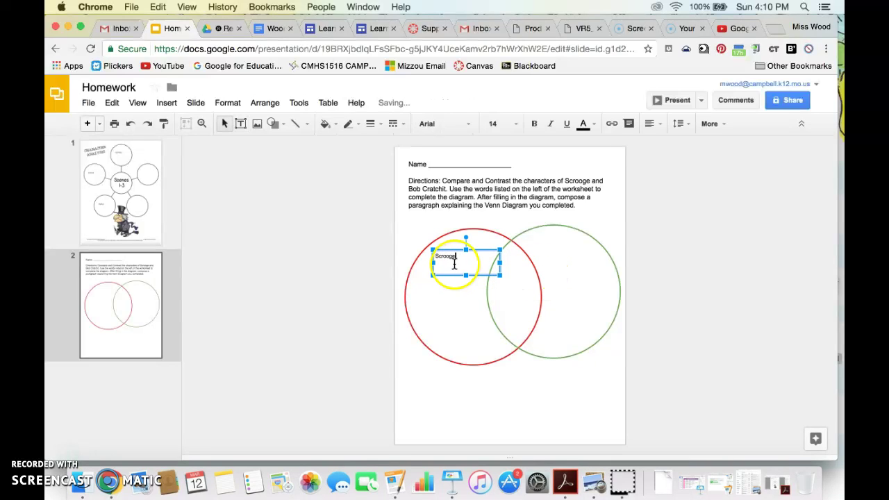
pyautogui.click(453, 257)
pyautogui.doubleClick(454, 256)
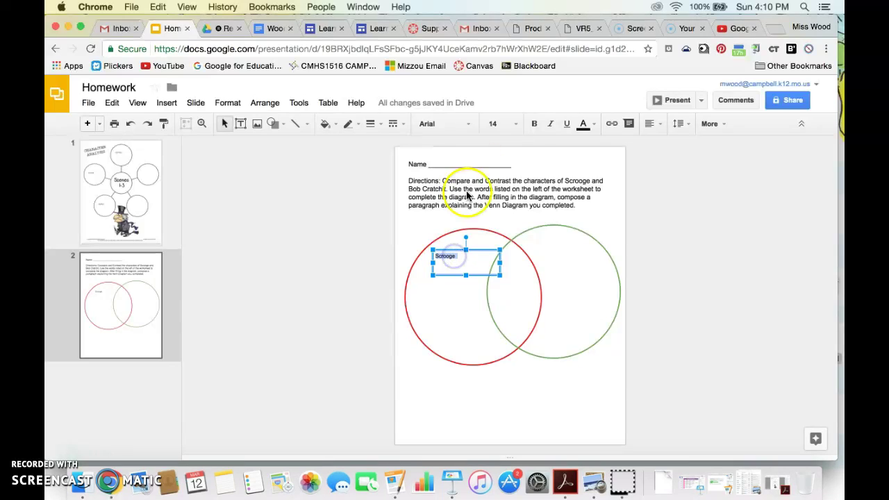
pyautogui.click(534, 119)
# Set the Scrooge label's font size to 30 and underline it
pyautogui.click(514, 124)
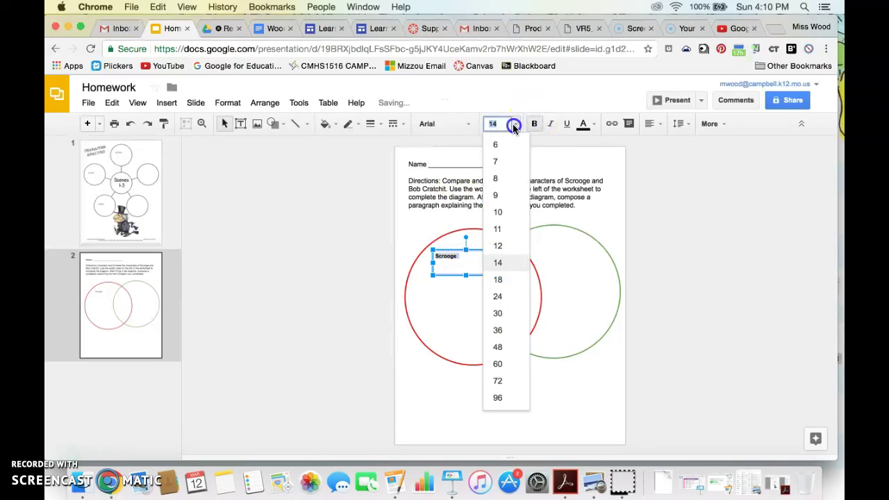
pyautogui.click(510, 297)
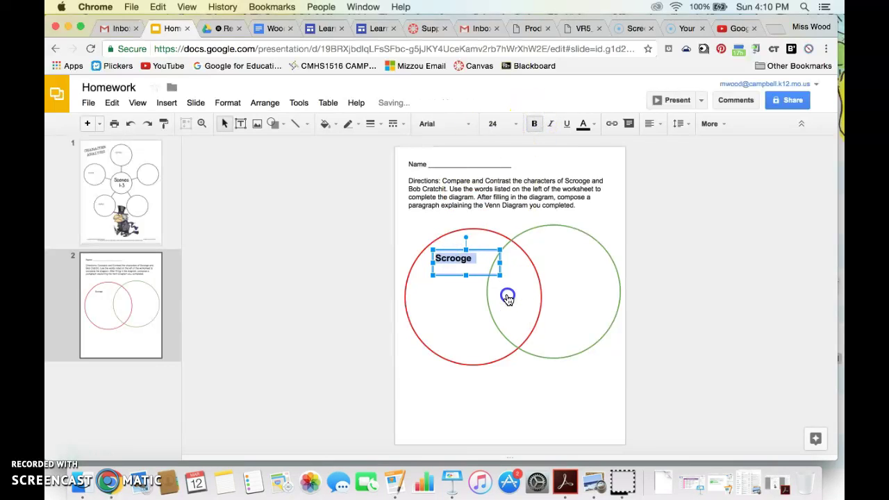
pyautogui.click(516, 123)
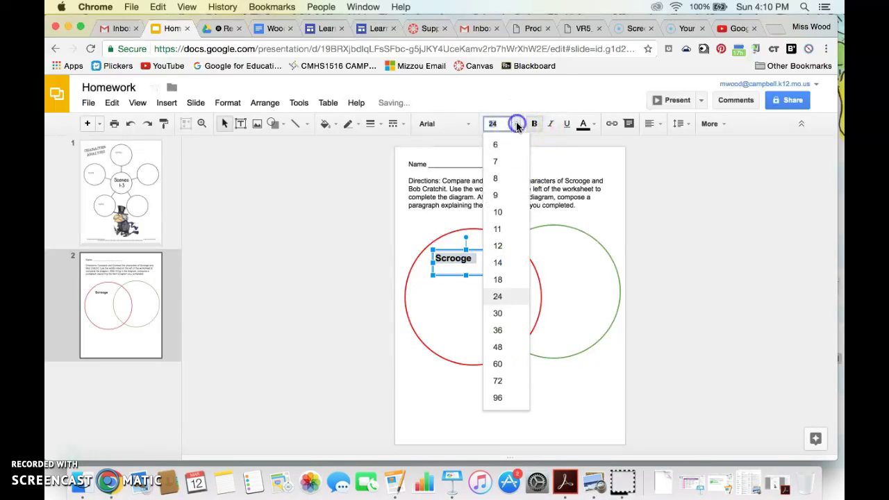
pyautogui.click(510, 318)
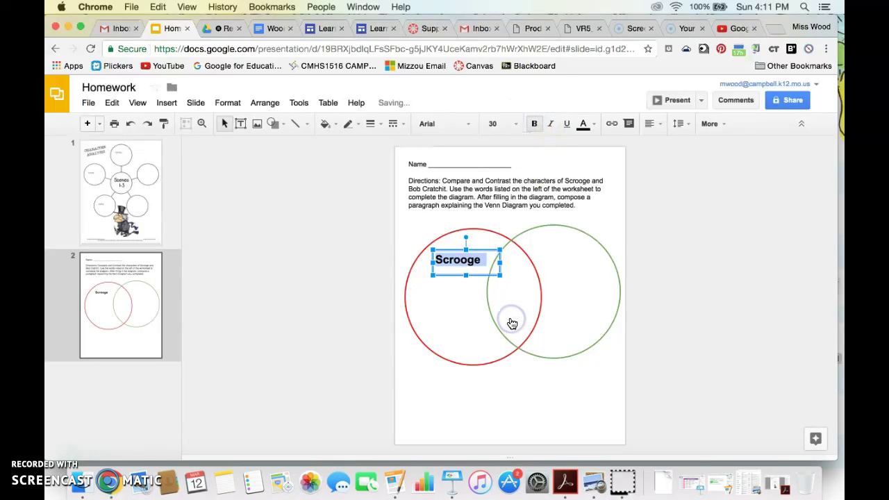
pyautogui.click(556, 285)
pyautogui.doubleClick(466, 262)
pyautogui.click(567, 124)
pyautogui.click(450, 290)
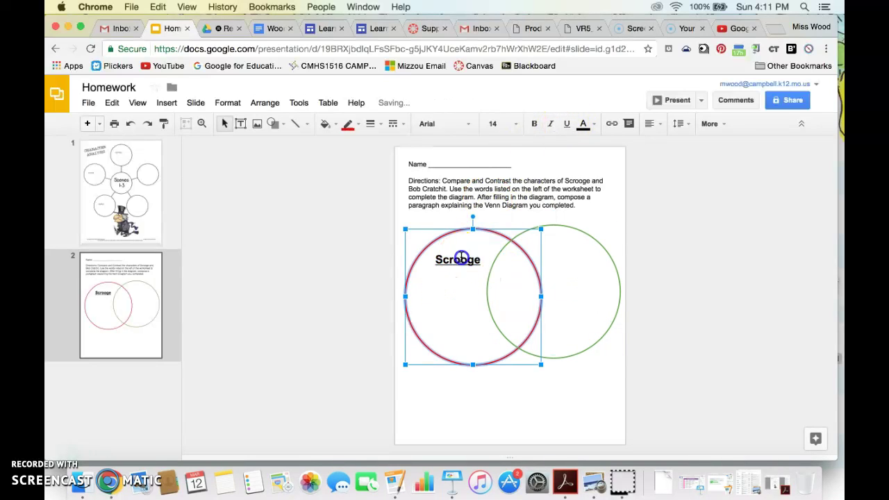
# Nudge the Scrooge label slightly right and up toward the top center of the red circle
pyautogui.click(462, 251)
pyautogui.press('Right')
pyautogui.press('Right')
pyautogui.press('Right')
pyautogui.press('Up')
pyautogui.press('Up')
pyautogui.press('Up')
pyautogui.press('Up')
pyautogui.click(471, 322)
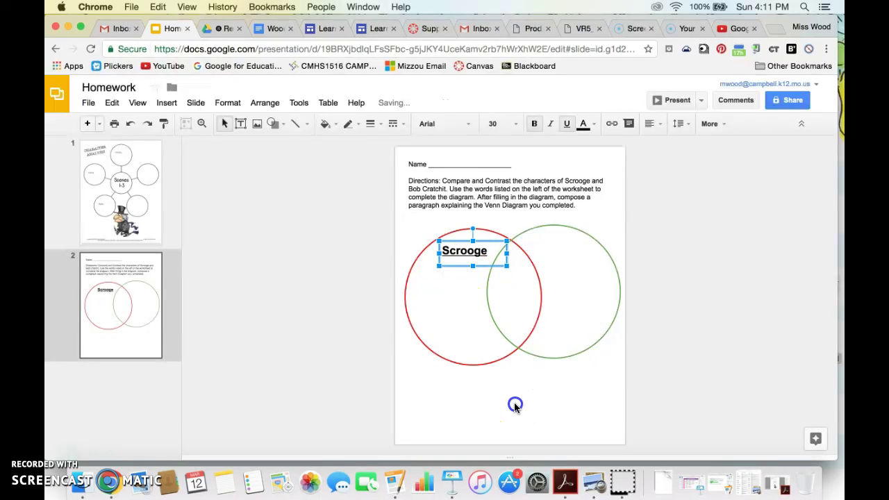
# Duplicate the Scrooge label, place the copy at the same height in the green circle, and change its text to "Cratchit"
pyautogui.click(465, 250)
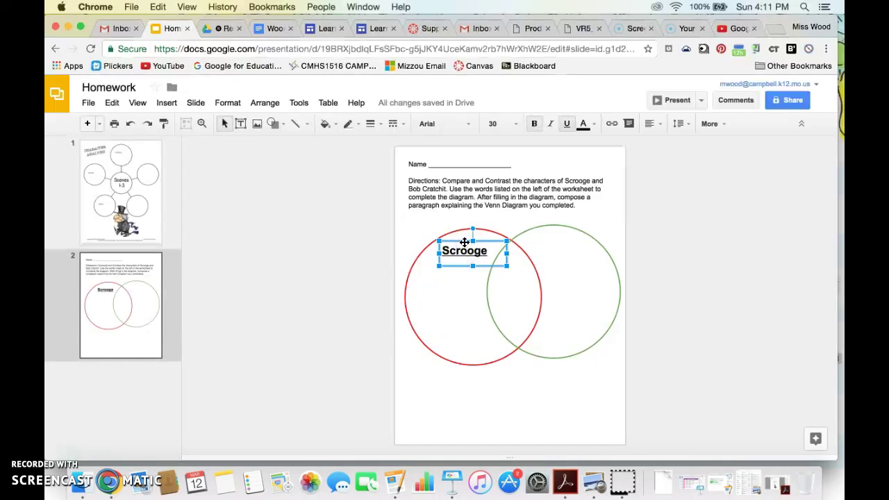
pyautogui.press('super+c')
pyautogui.press('super+v')
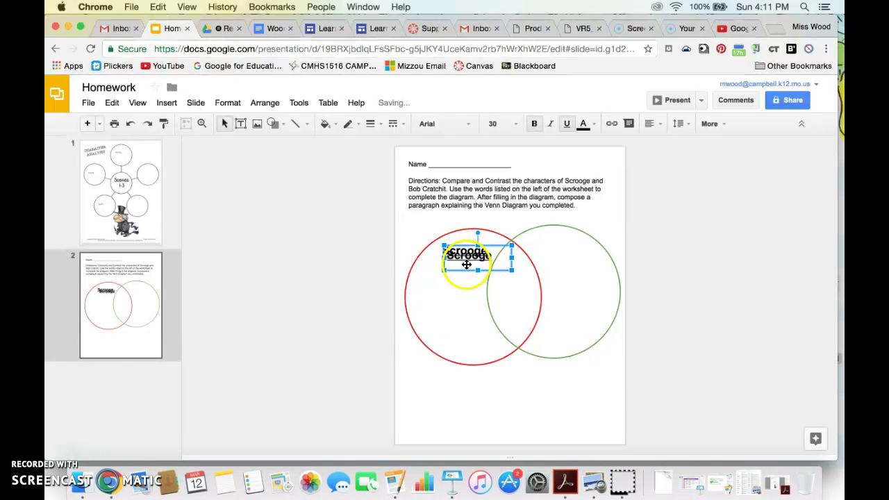
pyautogui.moveTo(466, 258); pyautogui.dragTo(559, 264)
pyautogui.doubleClick(563, 249)
pyautogui.write('Cratchit')
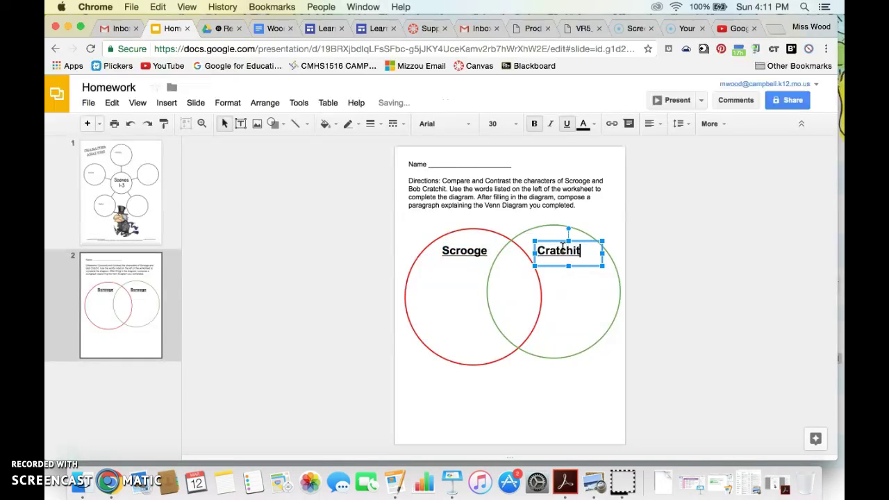
# Paste another copy of the Scrooge label, move it into the overlap of the circles, and change its text to "Both"
pyautogui.click(518, 276)
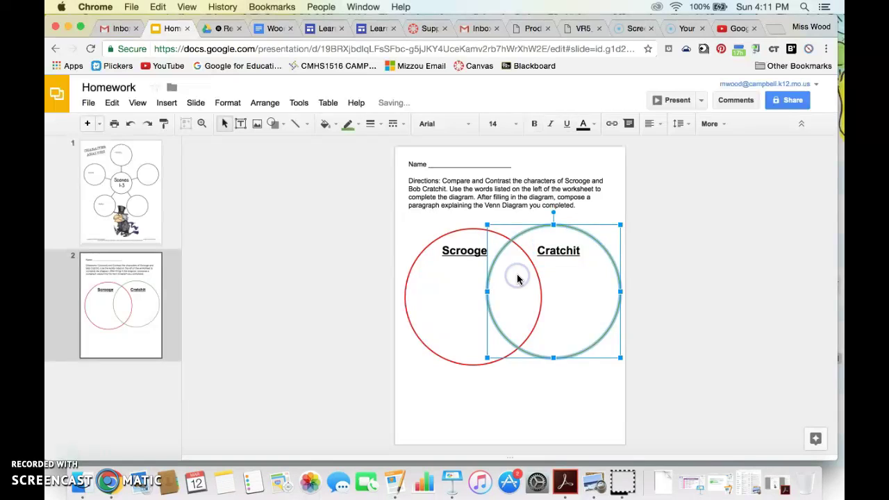
pyautogui.click(516, 407)
pyautogui.press('cmd+v')
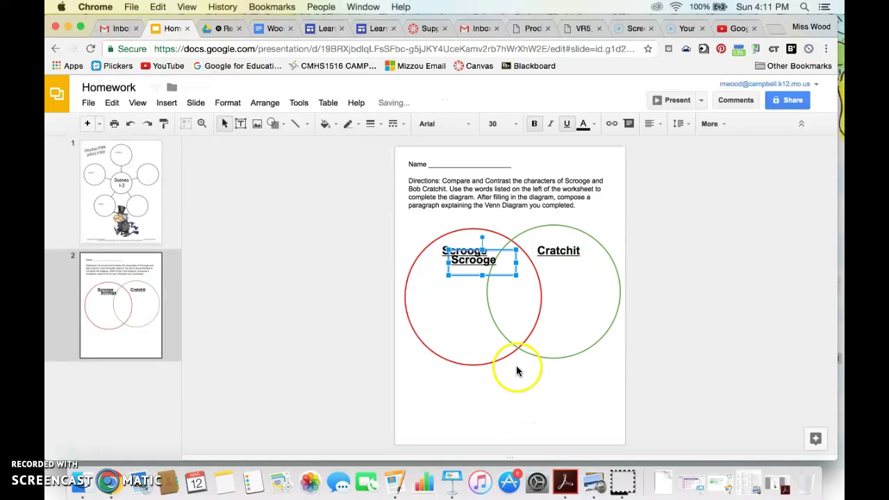
pyautogui.click(512, 277)
pyautogui.moveTo(512, 276); pyautogui.dragTo(542, 279)
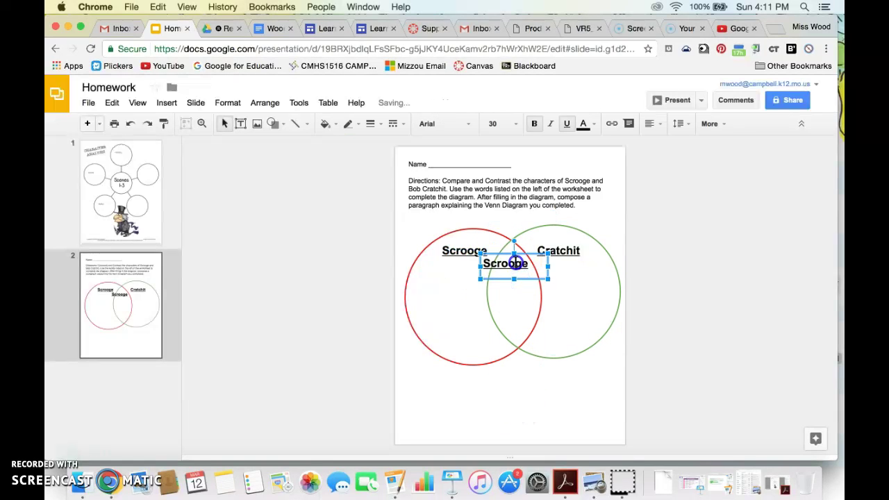
pyautogui.doubleClick(516, 263)
pyautogui.write('Both')
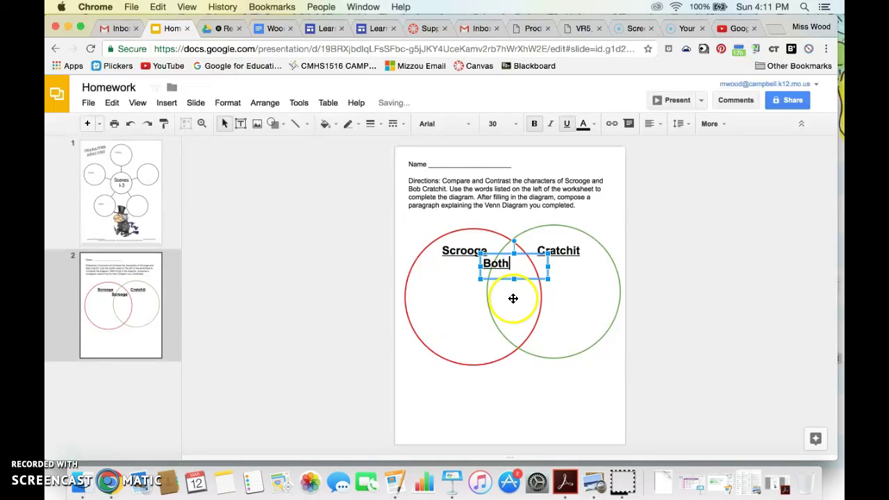
# Shift the Both label right and slightly down so it sits centered in the overlap of the two circles
pyautogui.click(512, 298)
pyautogui.click(498, 267)
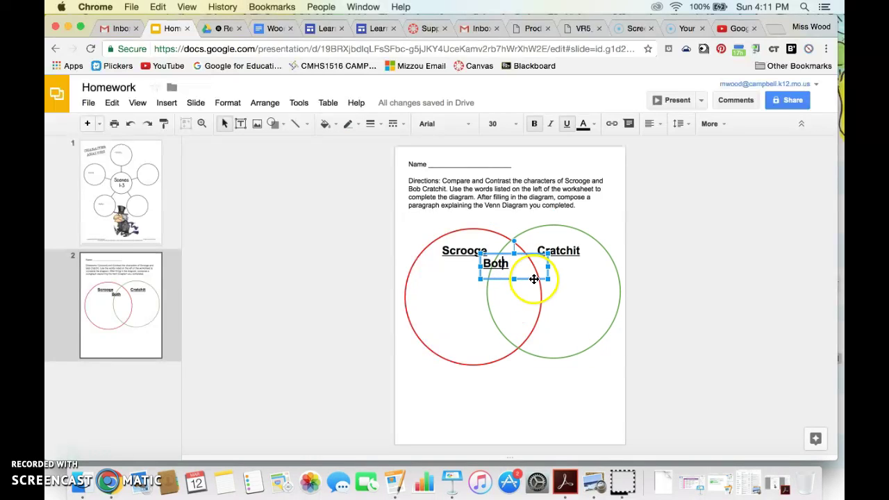
pyautogui.moveTo(533, 278); pyautogui.dragTo(546, 282)
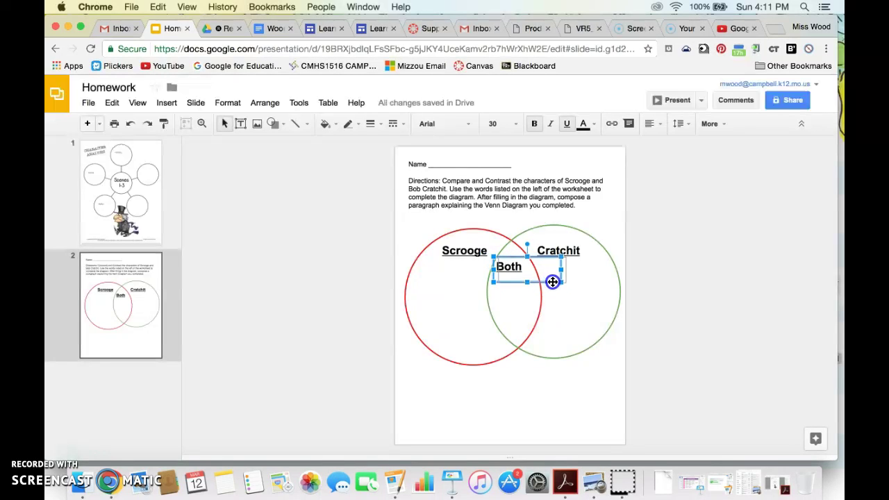
pyautogui.click(559, 417)
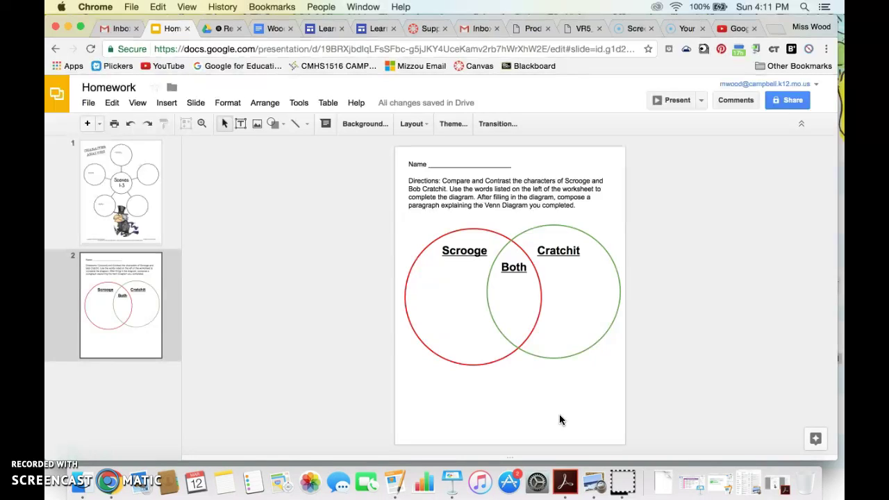
# Capture the Venn diagram slide as a screenshot, and add a third slide cleared of its placeholders
pyautogui.click(556, 401)
pyautogui.moveTo(555, 401); pyautogui.dragTo(623, 441)
pyautogui.click(87, 123)
pyautogui.click(419, 174)
pyautogui.press('BackSpace')
pyautogui.click(440, 215)
pyautogui.press('BackSpace')
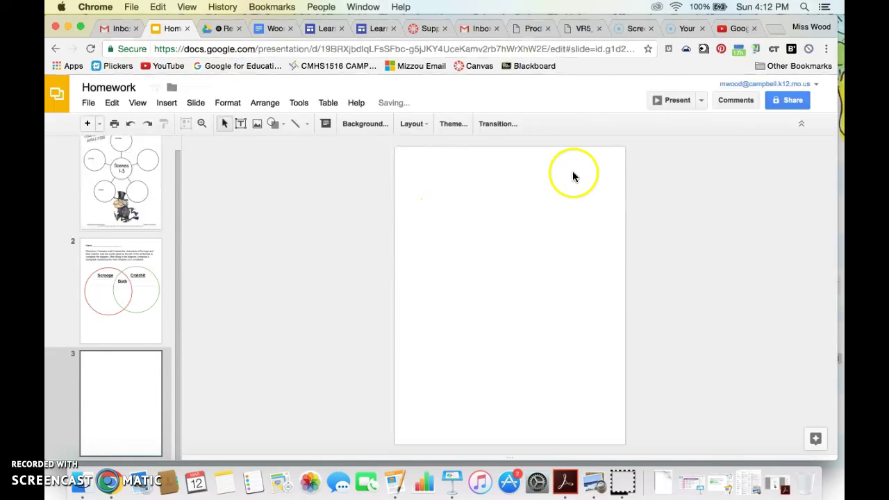
# Set the third slide's background image to the Venn diagram screenshot ending in "1.45 PM" from the Desktop
pyautogui.click(350, 126)
pyautogui.click(455, 265)
pyautogui.click(466, 300)
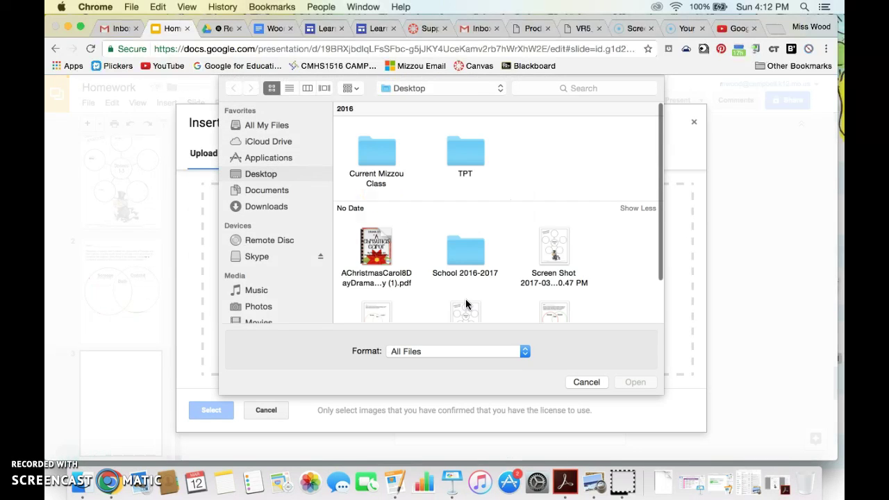
pyautogui.scroll(-3, 465, 303)
pyautogui.click(562, 266)
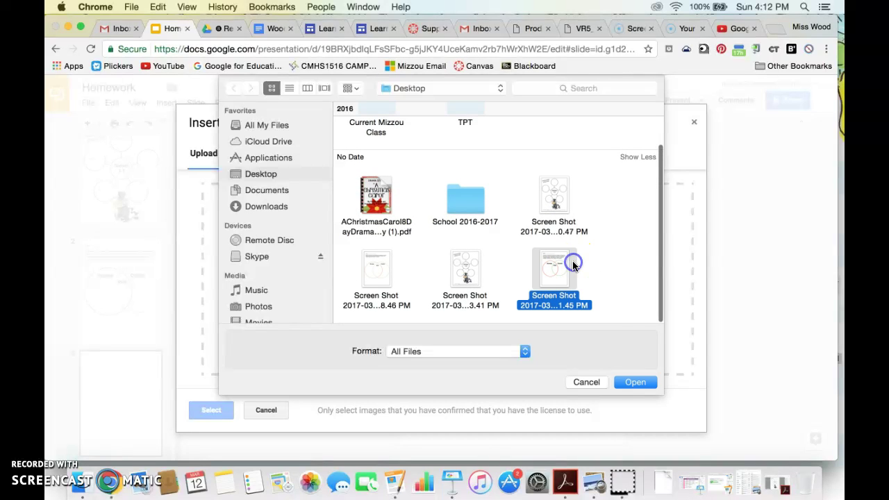
pyautogui.click(635, 381)
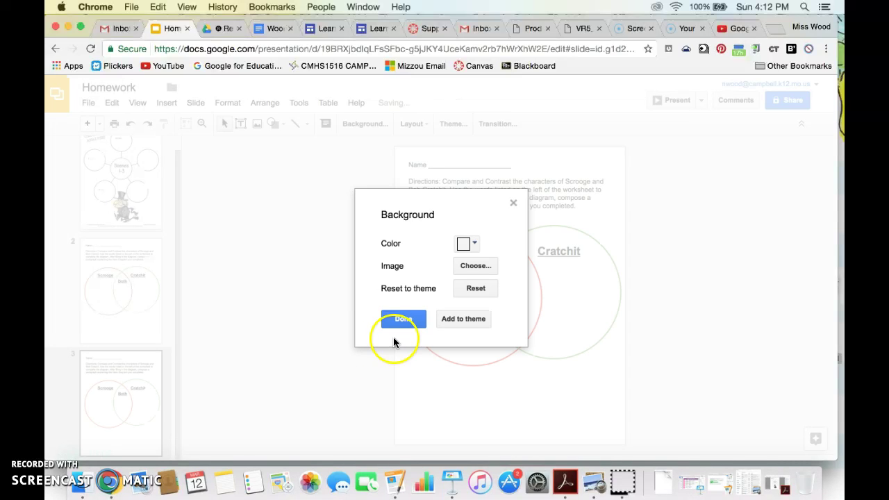
pyautogui.click(398, 321)
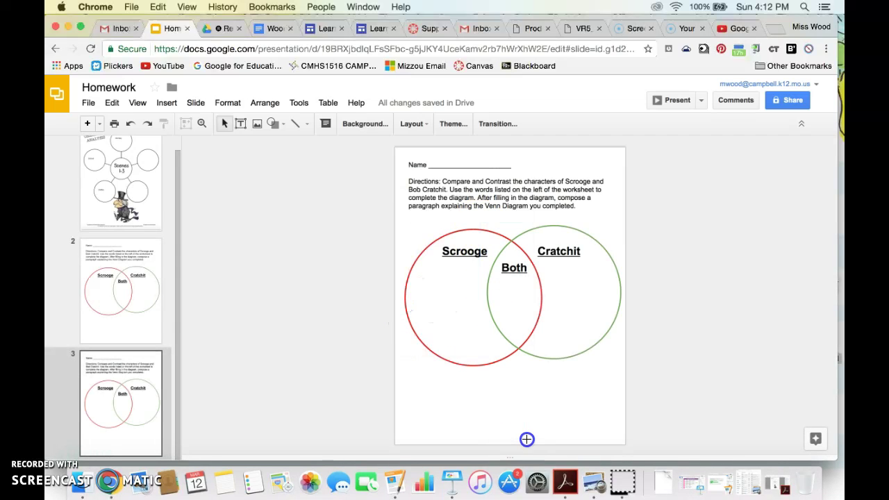
# Try selecting the diagram on slide 3, and delete both circles and the Scrooge and Both labels on slide 2
pyautogui.click(380, 205)
pyautogui.click(586, 377)
pyautogui.click(129, 307)
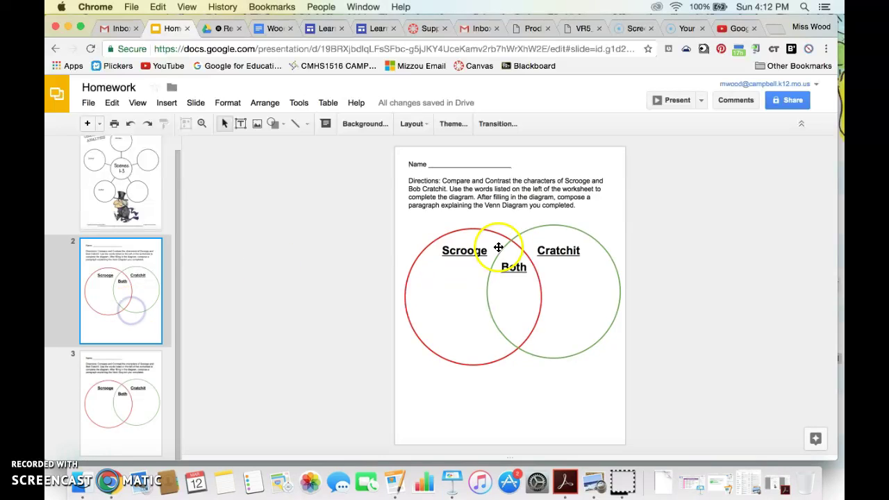
pyautogui.click(516, 317)
pyautogui.press('Delete')
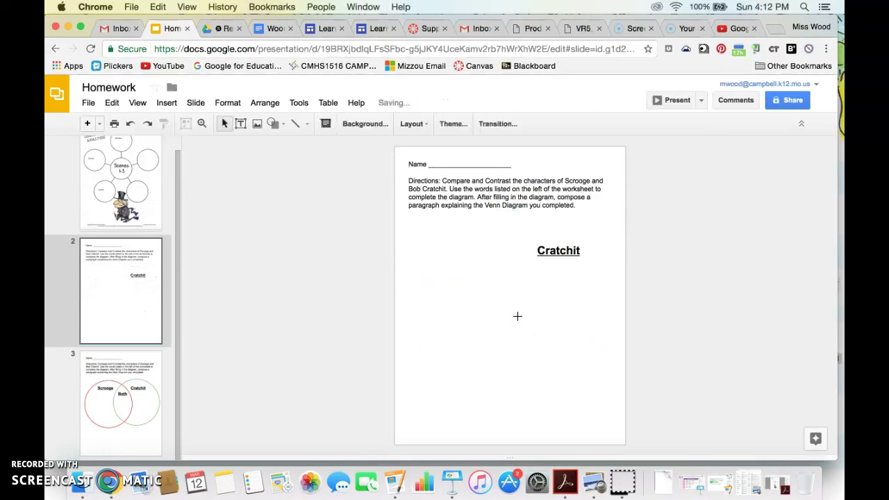
pyautogui.click(475, 197)
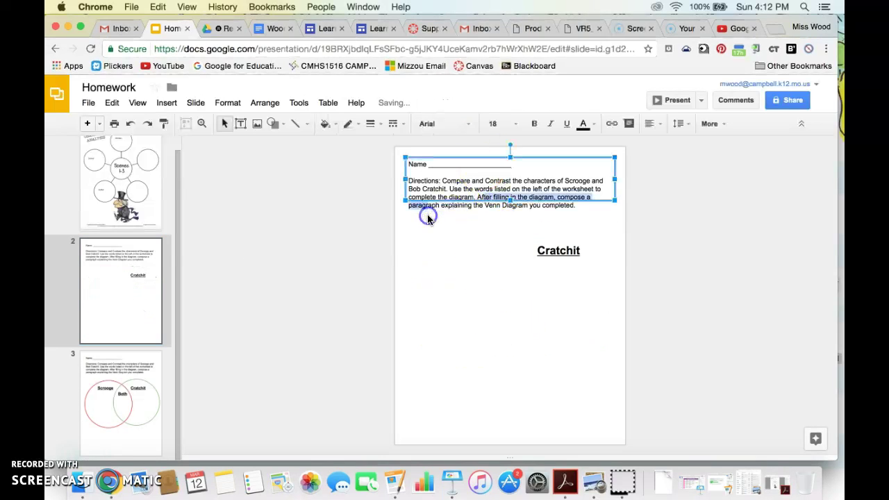
# Add a text box reading "Hardworker" in the empty area left of the third slide's page
pyautogui.click(151, 407)
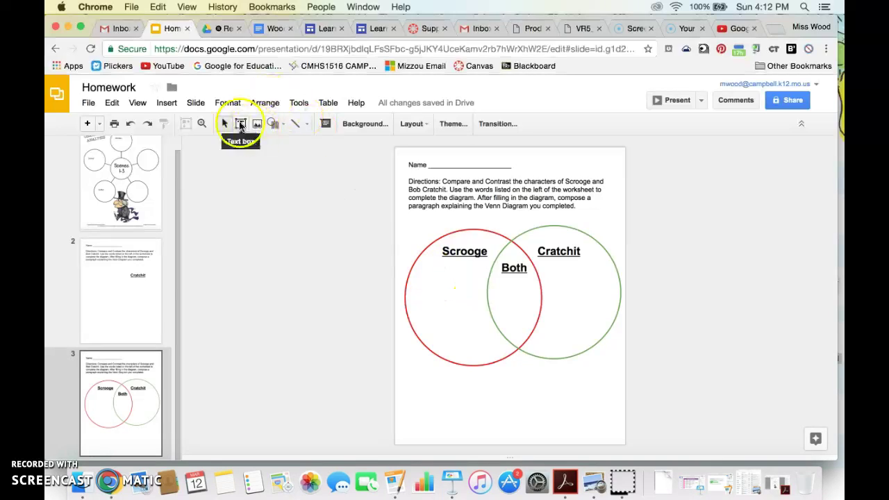
pyautogui.click(240, 123)
pyautogui.moveTo(298, 232); pyautogui.dragTo(387, 252)
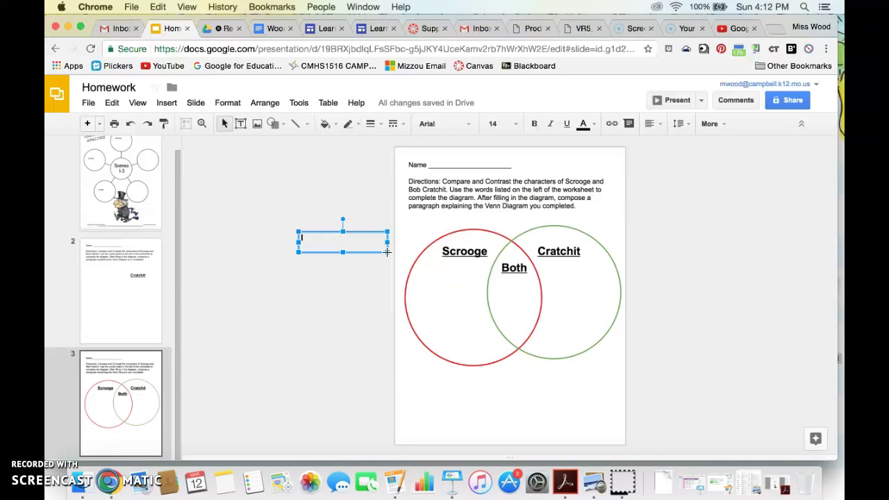
pyautogui.write('Ha')
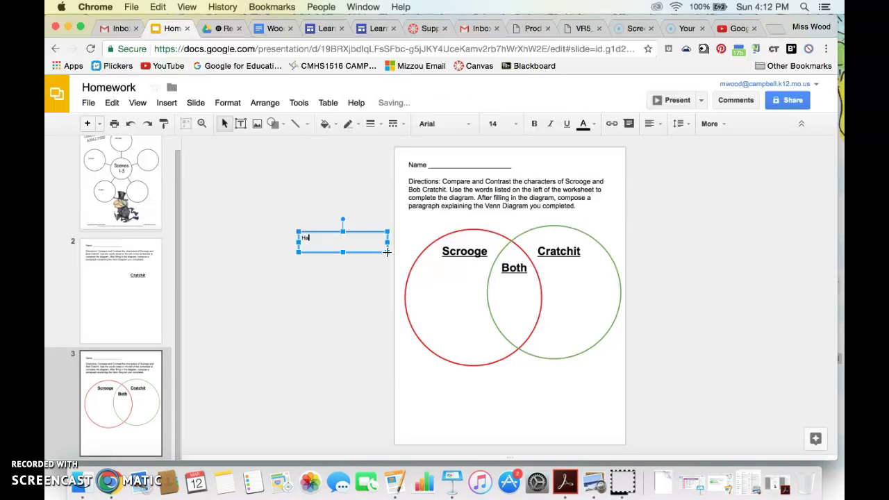
pyautogui.write('rdwoo')
pyautogui.write('ker')
# Make the Hardworker text bold and set its font size to 18
pyautogui.doubleClick(376, 244)
pyautogui.click(516, 124)
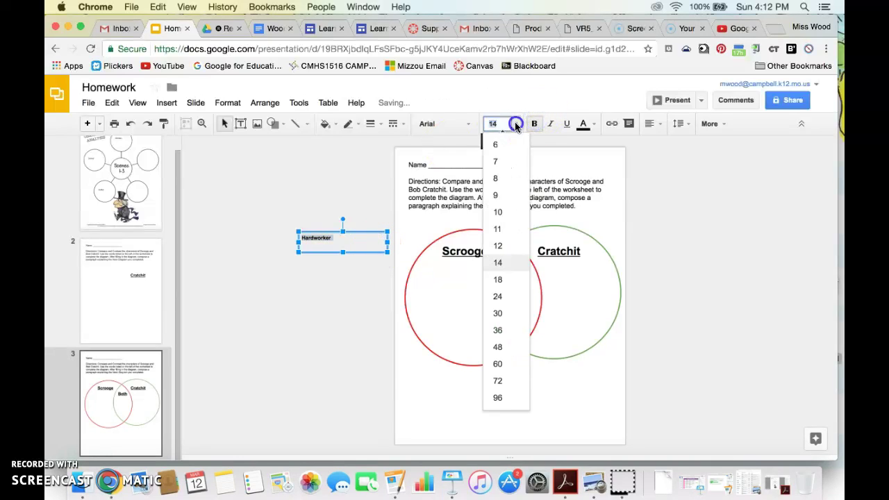
pyautogui.click(512, 280)
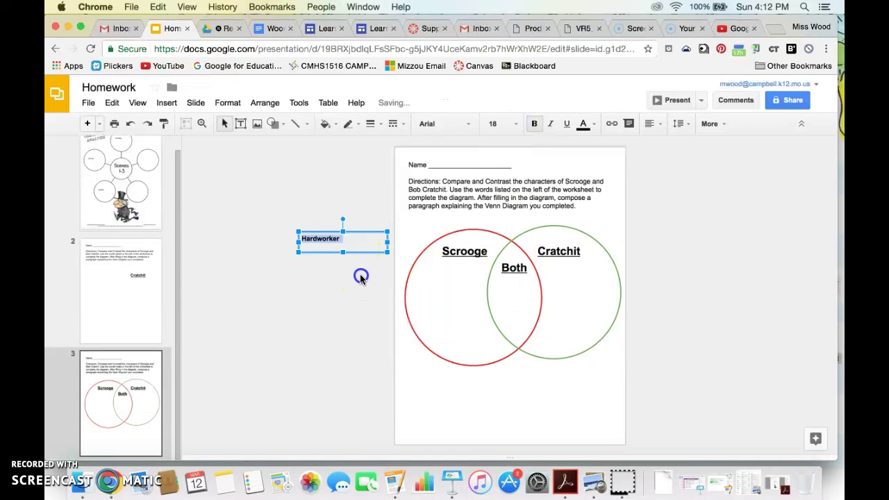
pyautogui.click(361, 278)
# Duplicate the Hardworker text box, place the copy just below it, and change its text to "Kind"
pyautogui.click(321, 239)
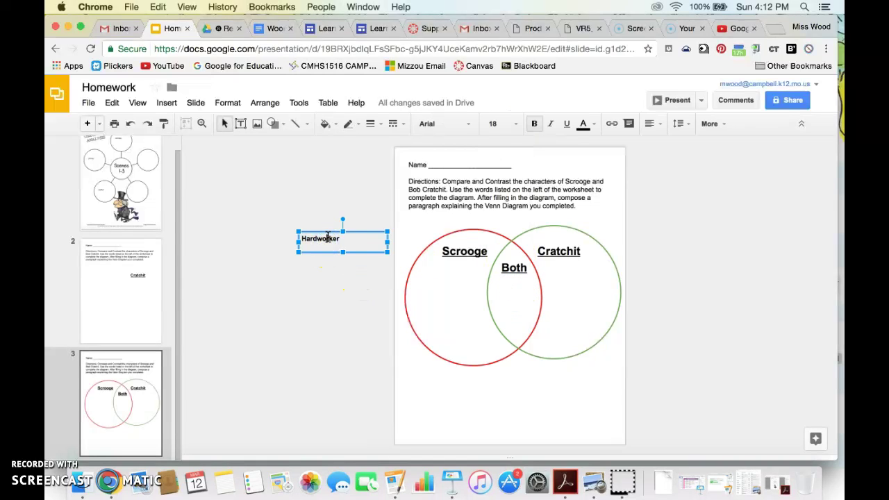
pyautogui.press('super+c')
pyautogui.press('super+v')
pyautogui.moveTo(334, 256); pyautogui.dragTo(331, 281)
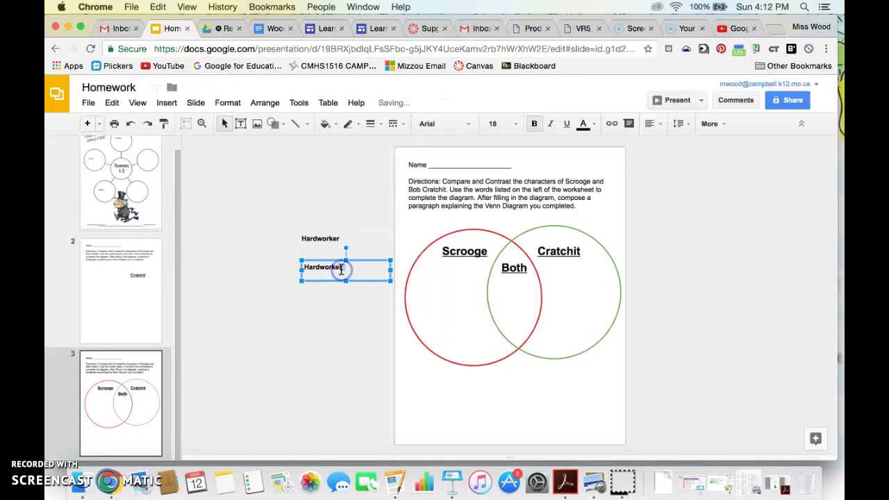
pyautogui.doubleClick(341, 270)
pyautogui.write('Kind')
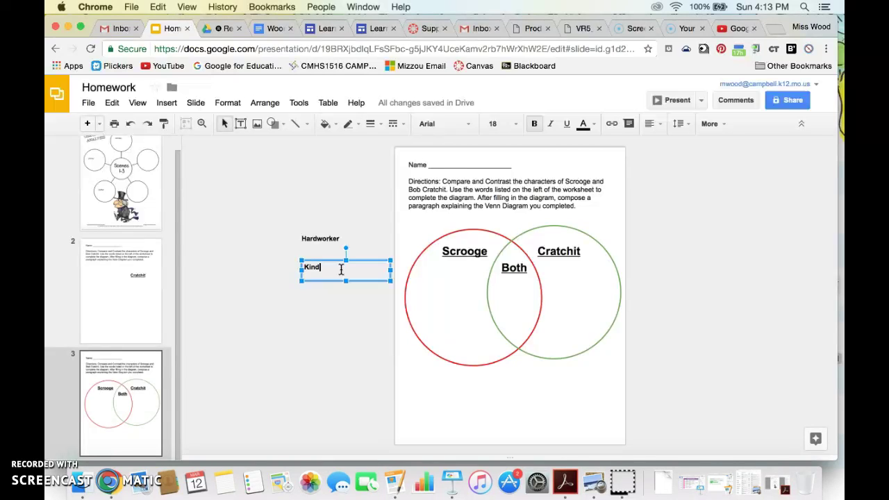
pyautogui.click(329, 310)
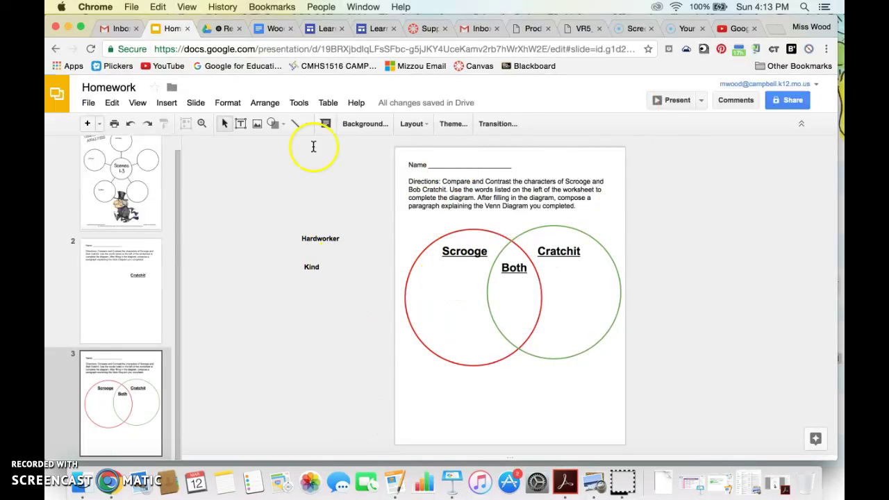
# Move the Hardworker text box into the overlap of the circles, beneath the Both label
pyautogui.click(319, 235)
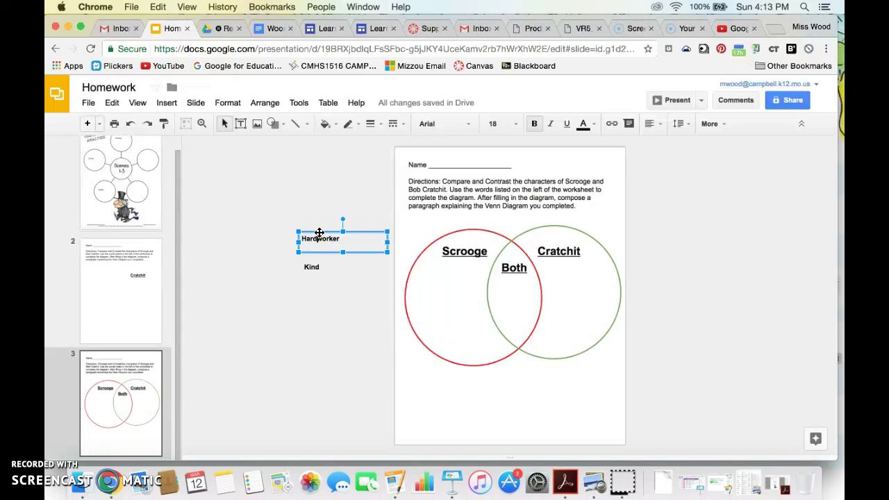
pyautogui.moveTo(319, 234); pyautogui.dragTo(508, 288)
pyautogui.press('Right')
pyautogui.press('Right')
pyautogui.press('Right')
pyautogui.press('Right')
pyautogui.press('Right')
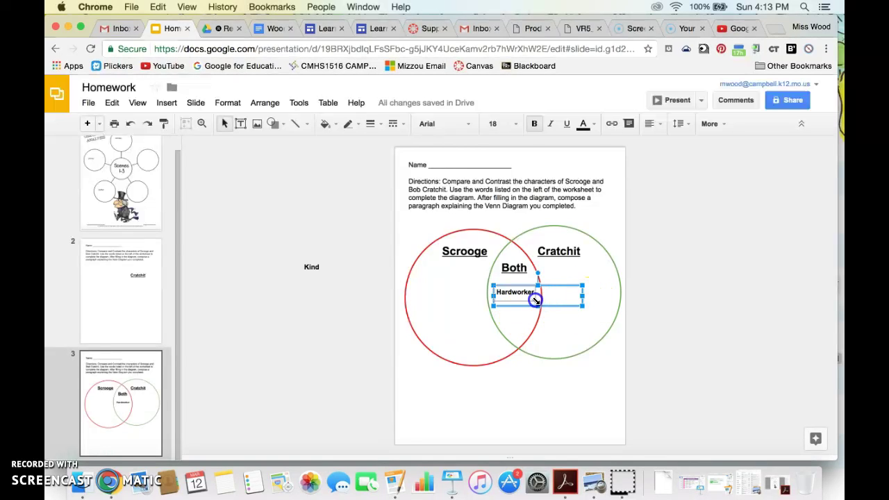
# Shrink the Hardworker text box to fit the overlap while keeping the word on a single line
pyautogui.moveTo(535, 300); pyautogui.dragTo(535, 299)
pyautogui.click(522, 397)
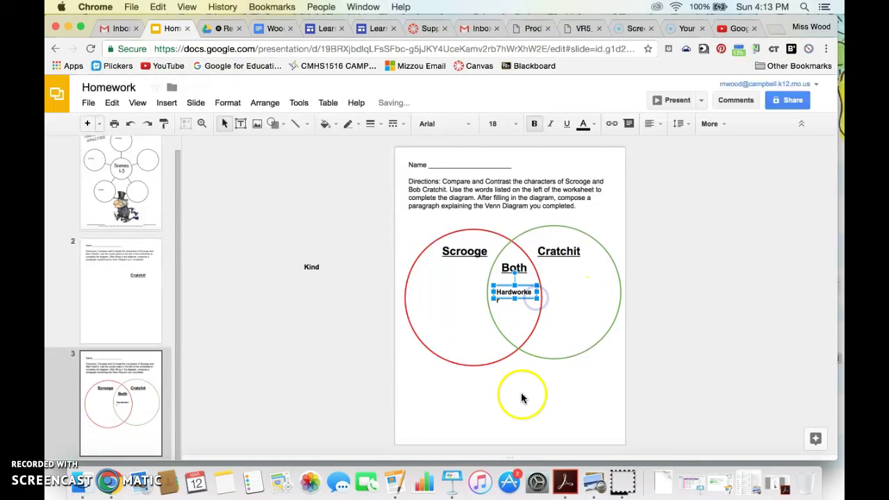
pyautogui.click(523, 299)
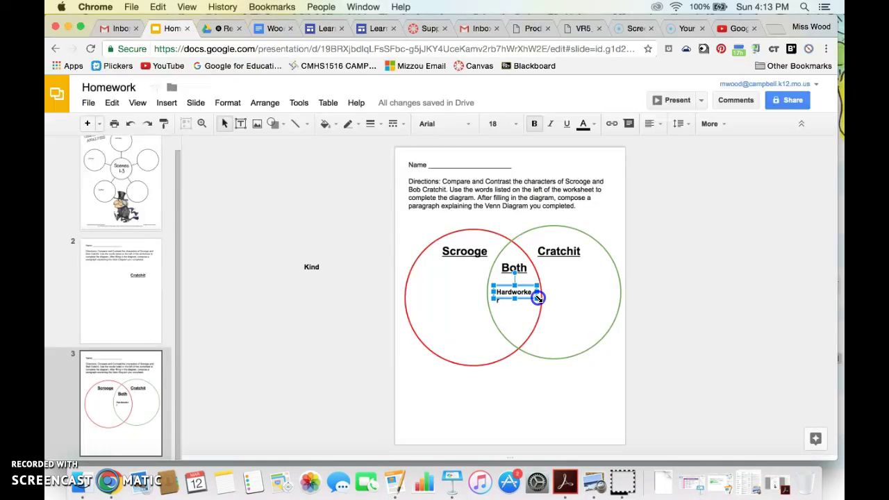
pyautogui.moveTo(539, 297); pyautogui.dragTo(545, 297)
pyautogui.click(542, 406)
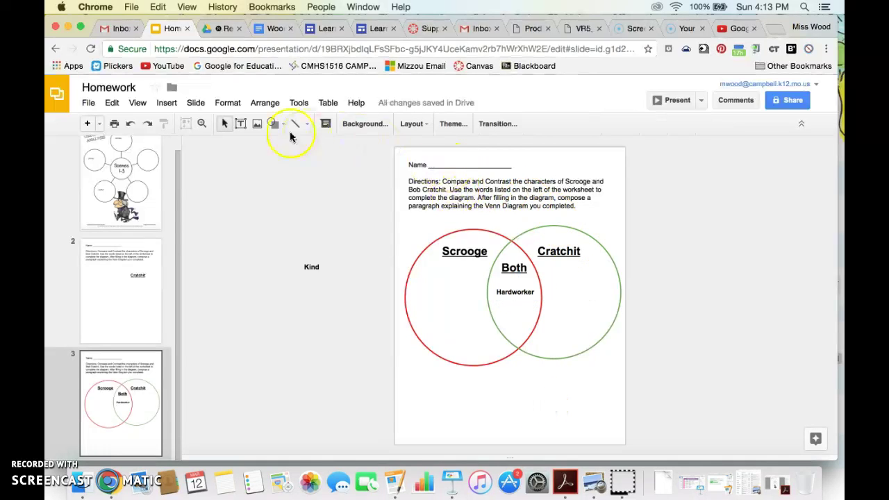
# Add a text box over the Name line of the third slide and enter the student's name
pyautogui.click(239, 124)
pyautogui.moveTo(429, 157); pyautogui.dragTo(510, 167)
pyautogui.write('Suzy Student')
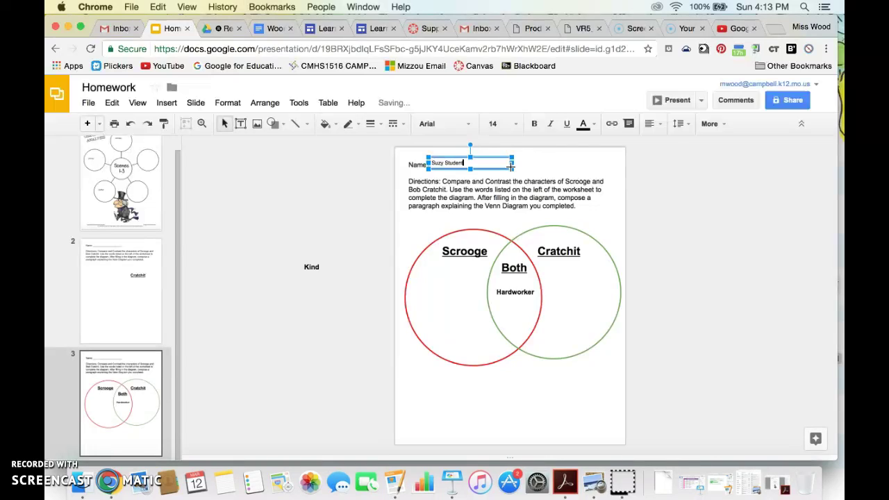
pyautogui.click(584, 154)
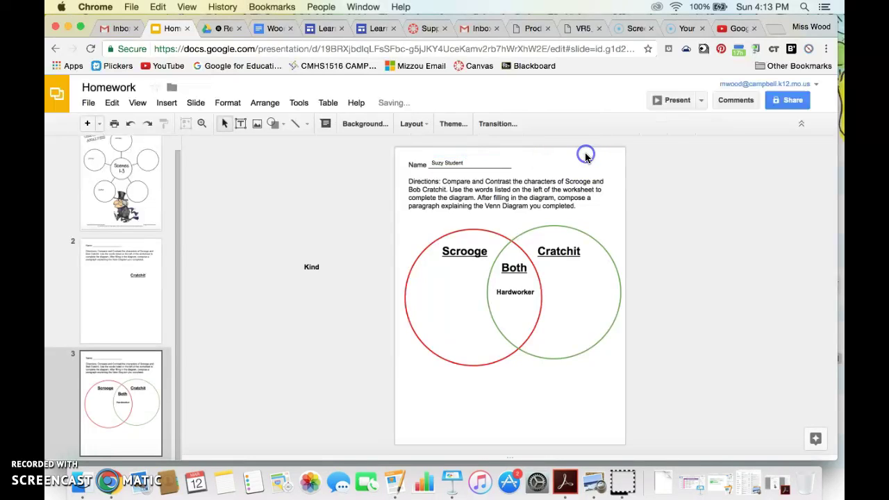